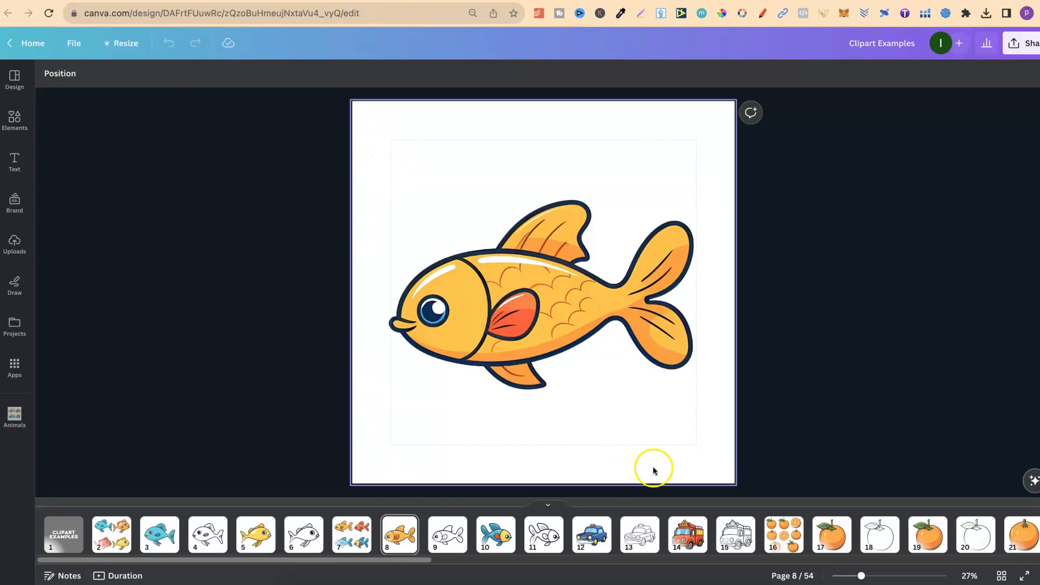
Check the design's custom width and height in the resize settings without changing them
left_click(121, 44)
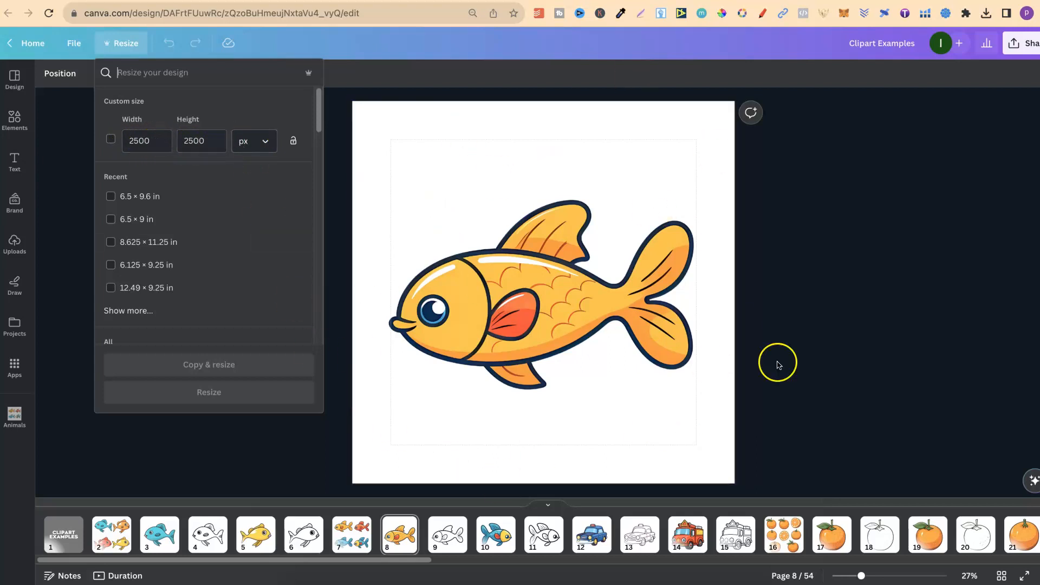
left_click(857, 314)
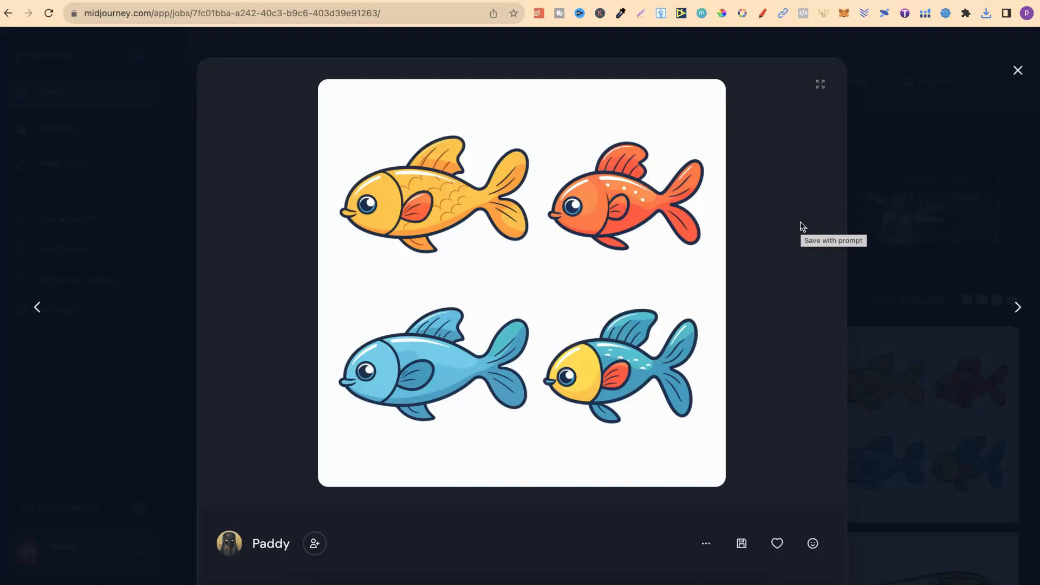
Save the image of four cartoon fish from Midjourney to the computer
left_click(741, 545)
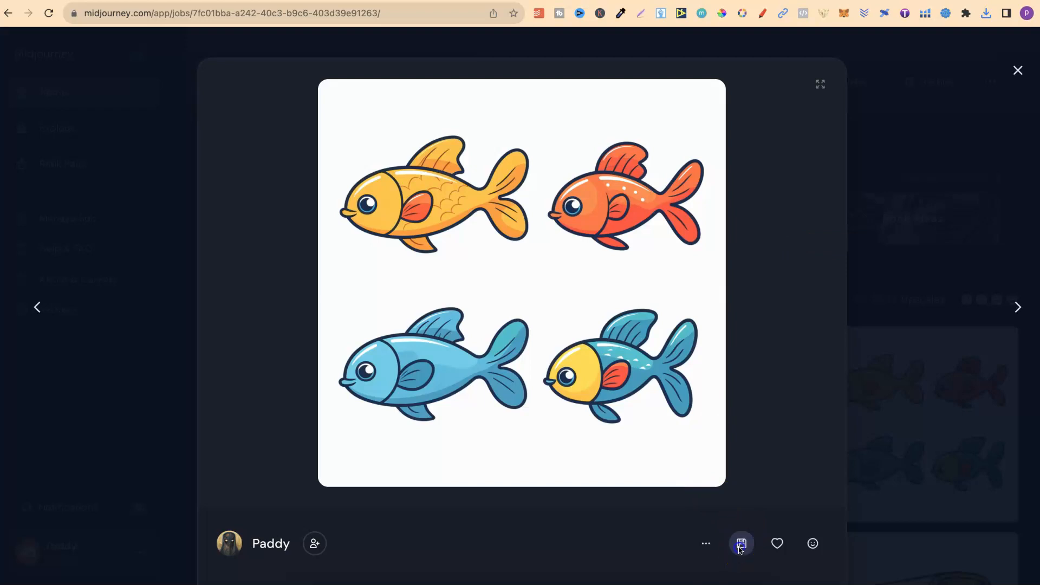
left_click(793, 297)
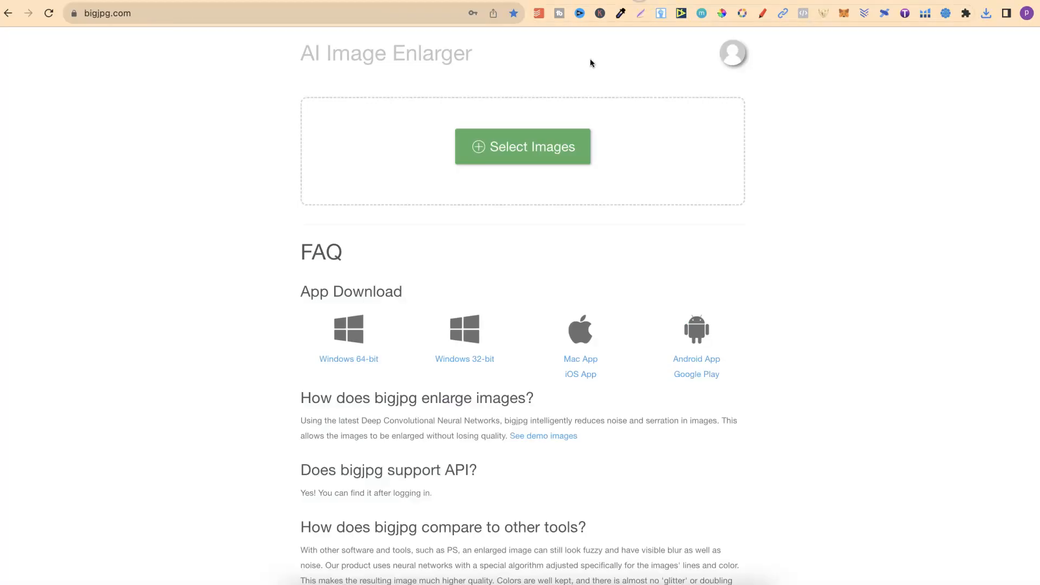
Upload the saved four-fish PNG from Downloads to bigjpg, enlarge it, and download the enlarged version
left_click(298, 581)
left_click(615, 386)
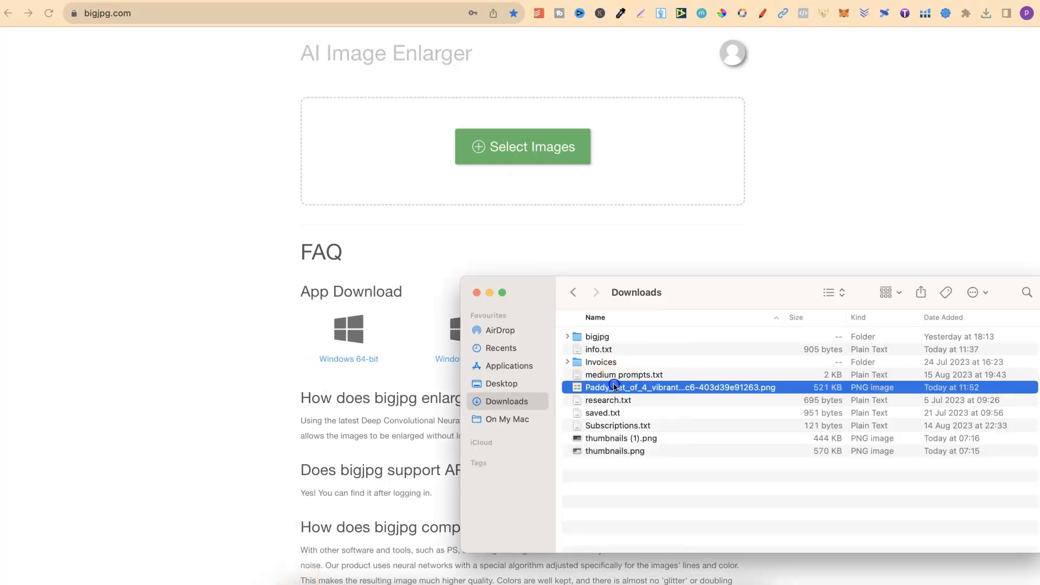
left_click_drag(380, 138, 417, 161)
left_click_drag(627, 389, 422, 148)
left_click(399, 268)
left_click(480, 154)
left_click(693, 233)
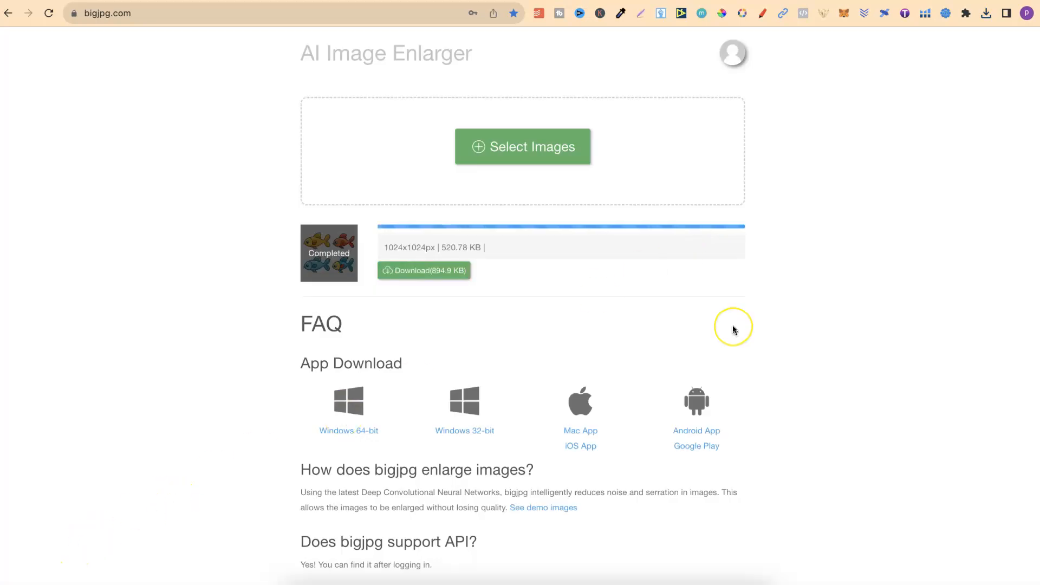
left_click(424, 274)
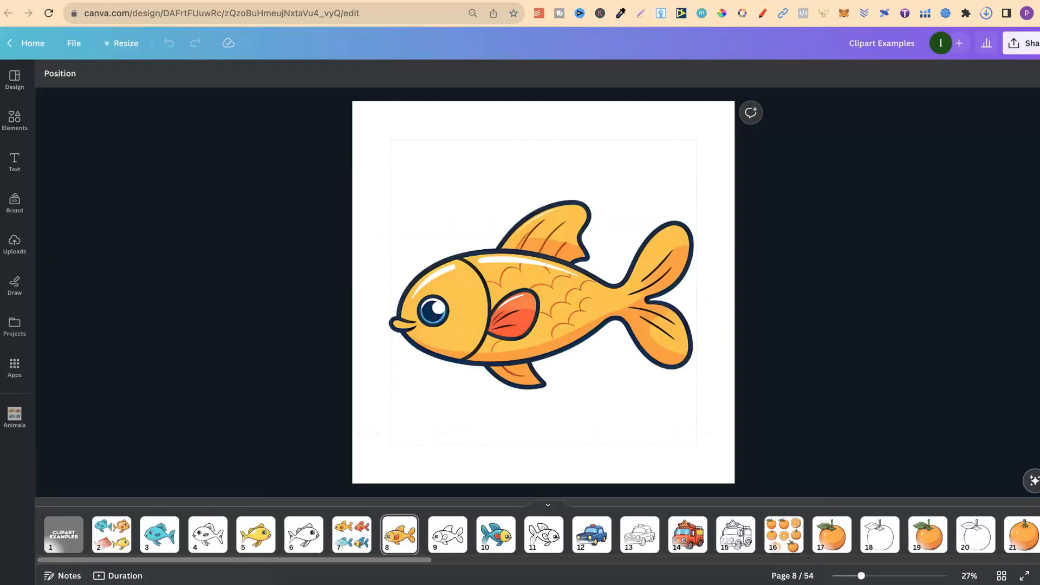
In the Canva design, browse the Clipart Prompt Library's folders and open the Animals folder
left_click(239, 295)
left_click(10, 421)
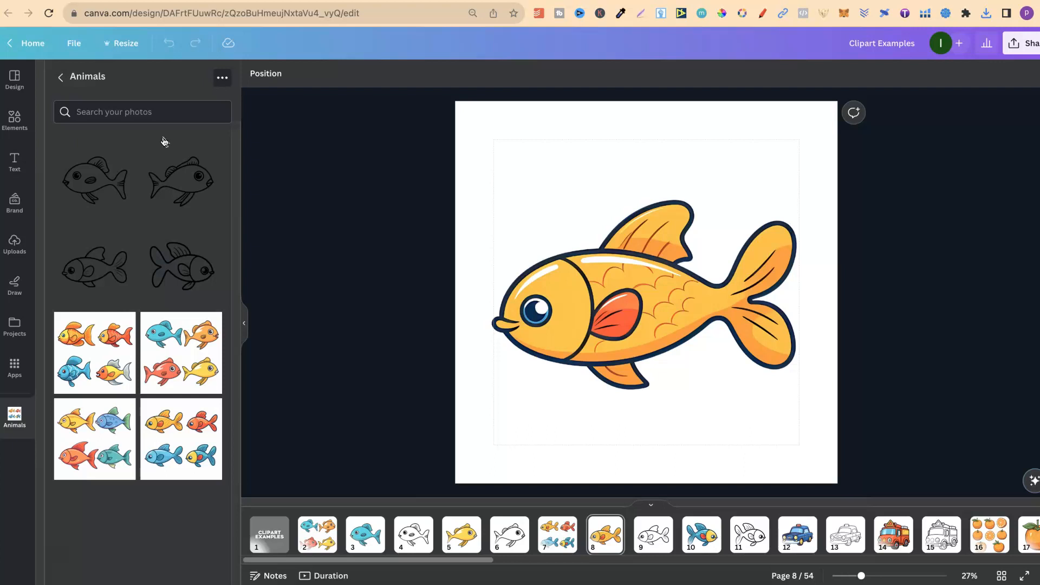
left_click(59, 77)
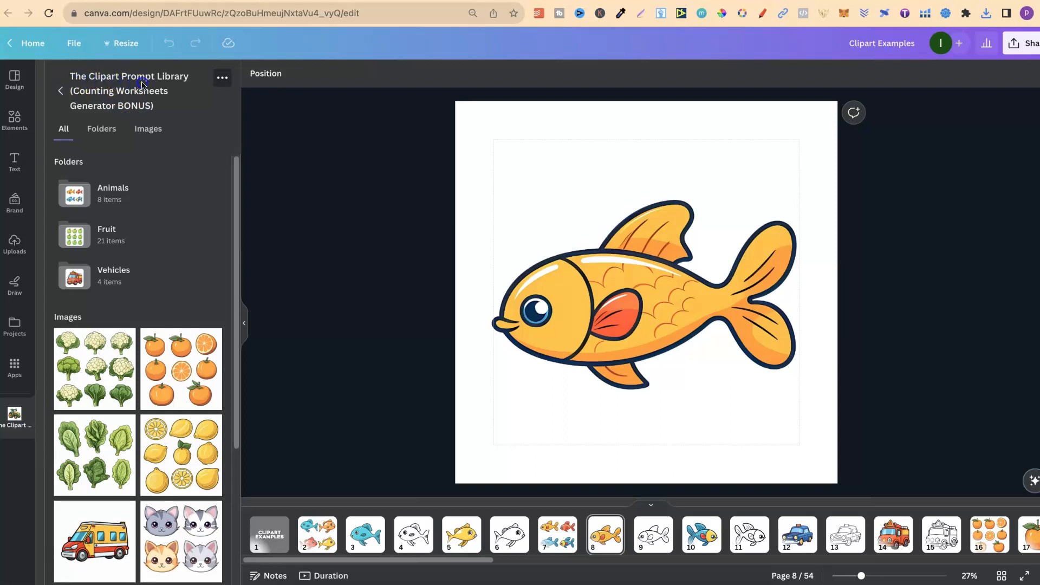
left_click(103, 130)
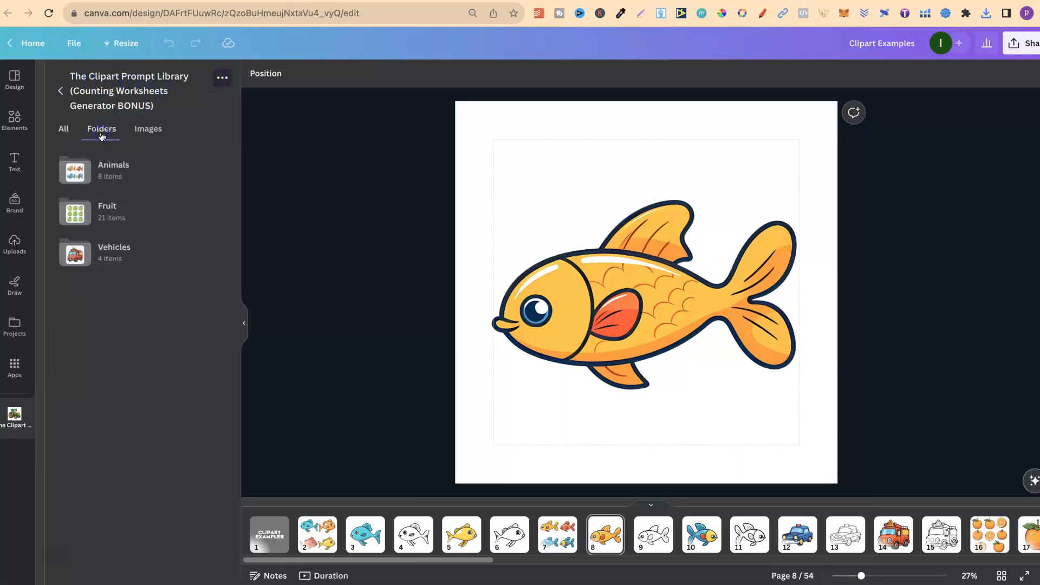
left_click(138, 171)
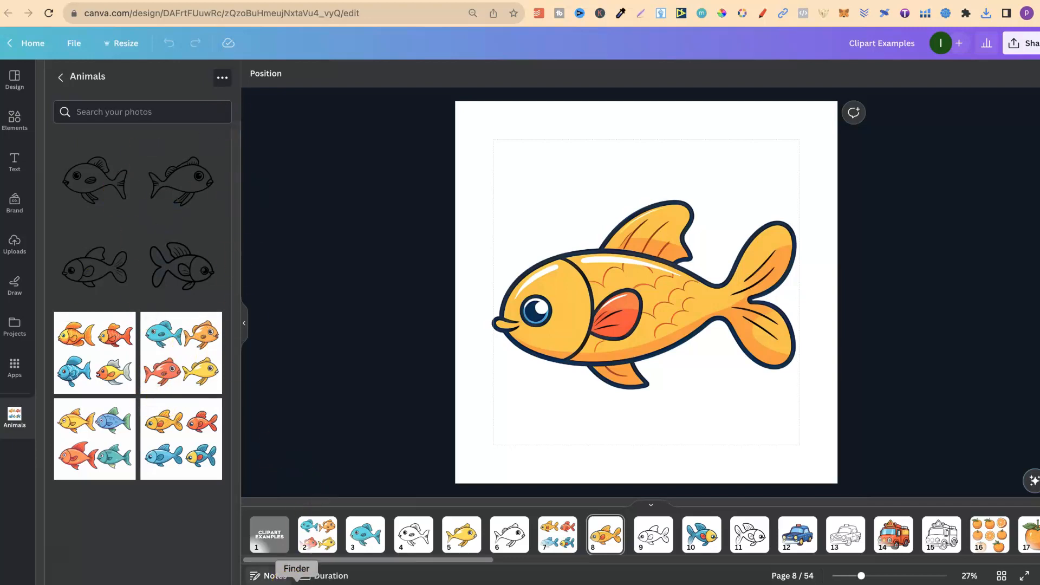
Upload the enlarged four-fish PNG from the Finder Downloads folder into the Animals folder
left_click(295, 583)
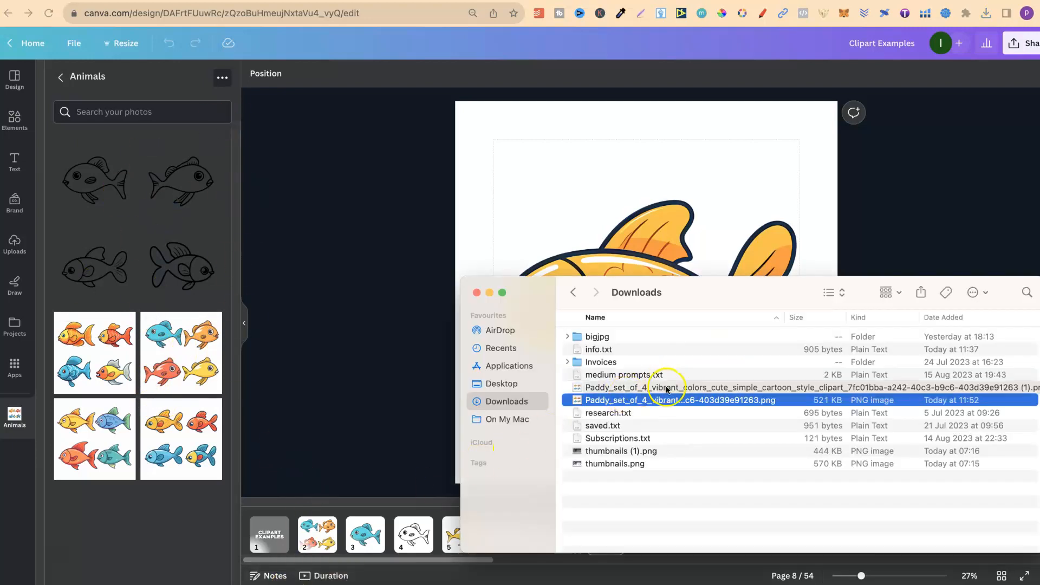
left_click(643, 388)
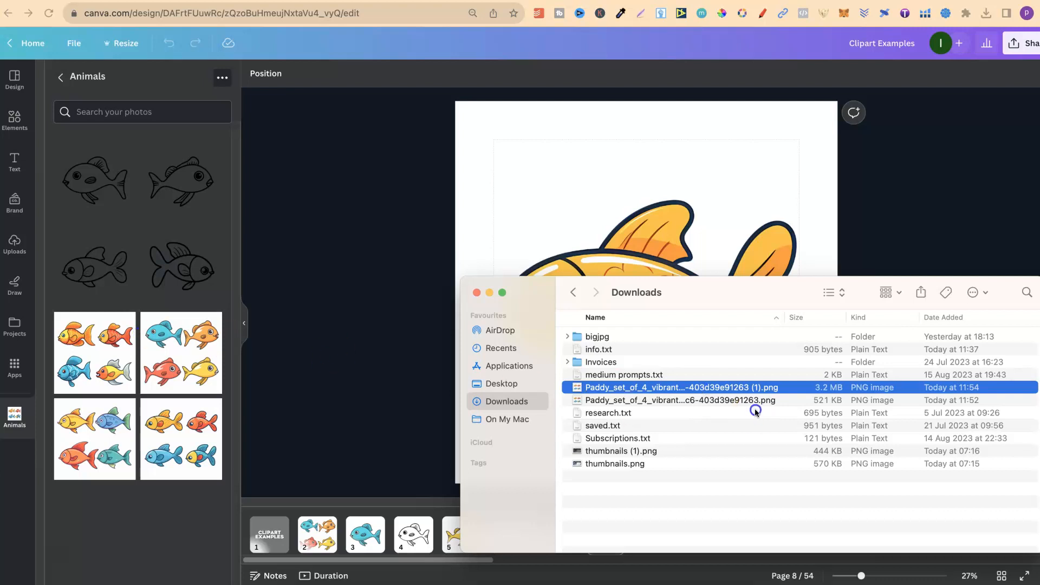
left_click_drag(705, 389, 179, 279)
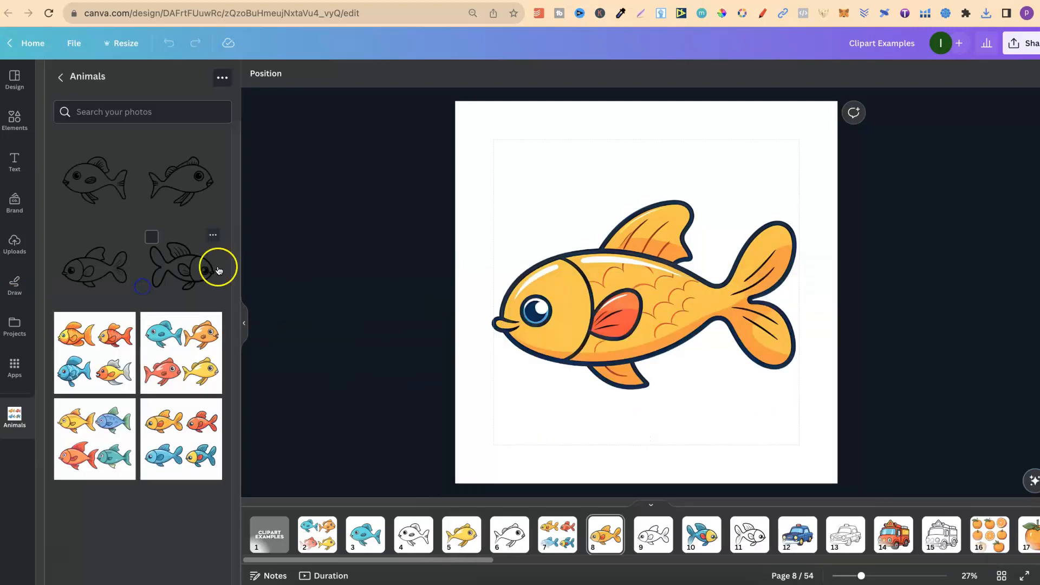
Duplicate page 2 and delete the fish image from the first of the two copies
left_click(317, 539)
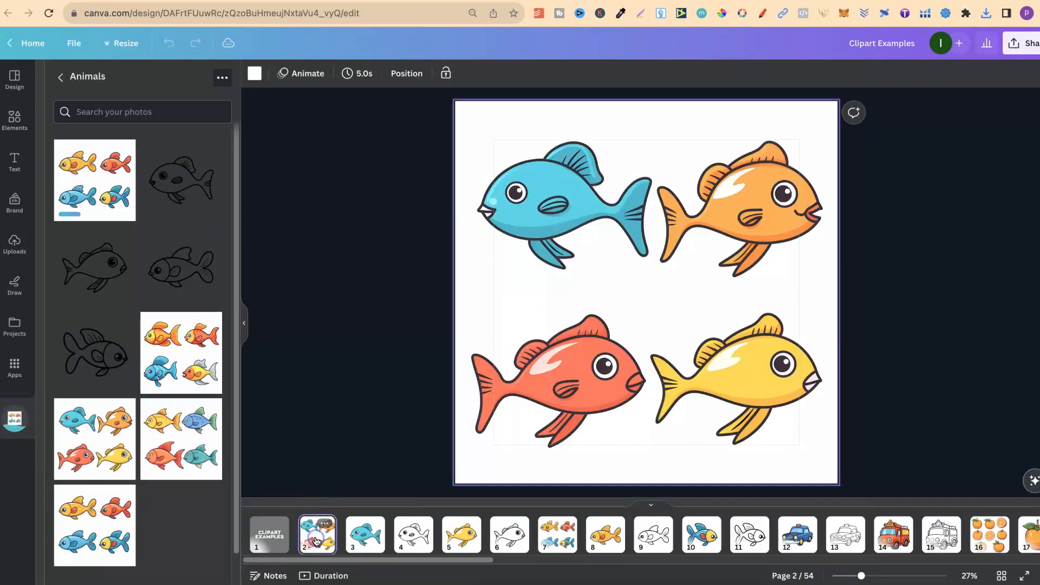
key("super+d")
left_click(317, 541)
left_click(653, 264)
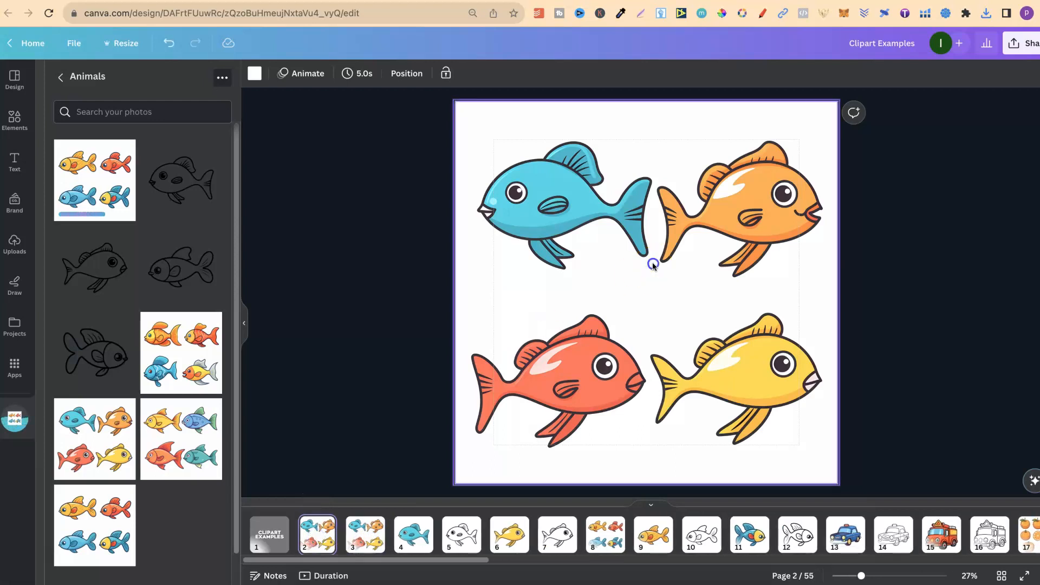
key("Delete")
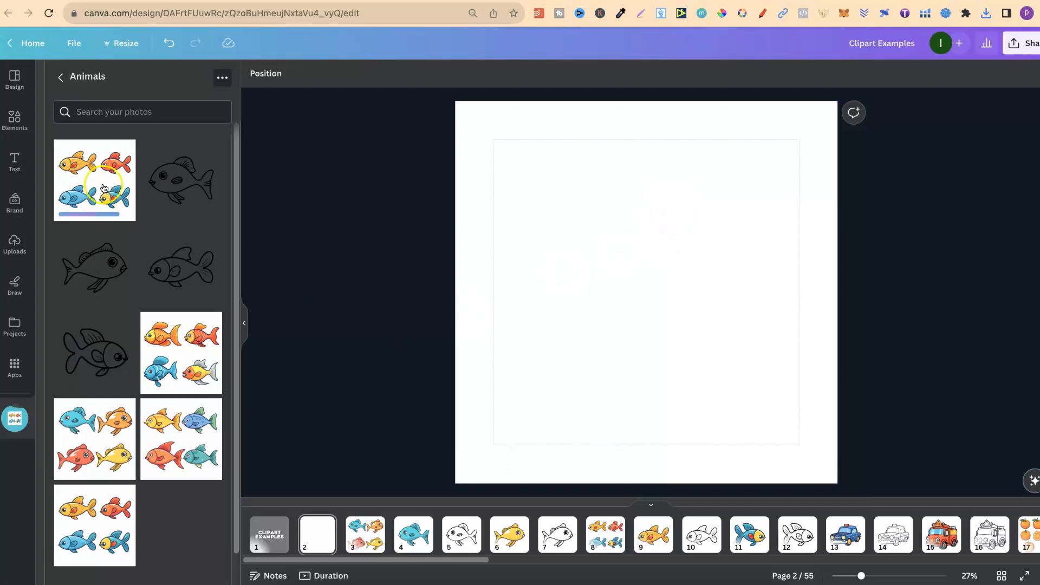
Place the uploaded four-fish image on the blank page 2 and scale it to fill the whole page
left_click_drag(504, 433, 454, 481)
left_click_drag(789, 149, 831, 97)
left_click(917, 221)
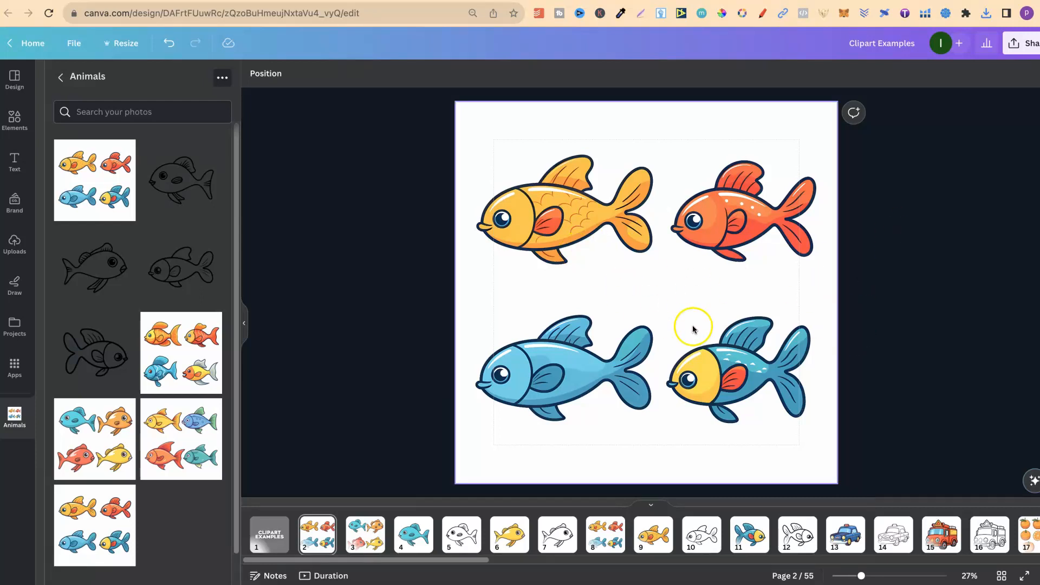
Duplicate the four-fish page 2 twice
left_click(312, 542)
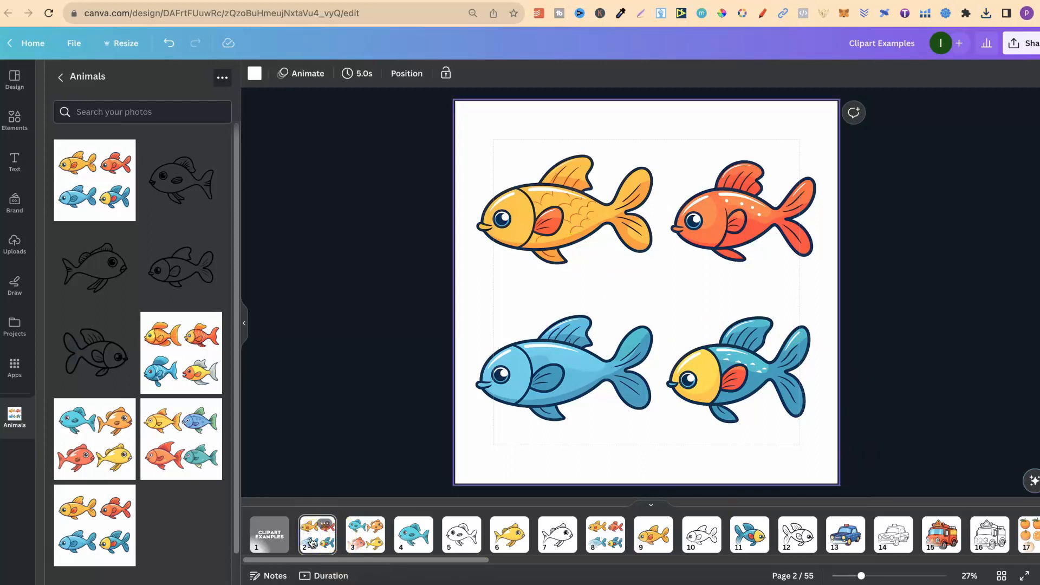
key("ctrl+d")
key("ctrl+d")
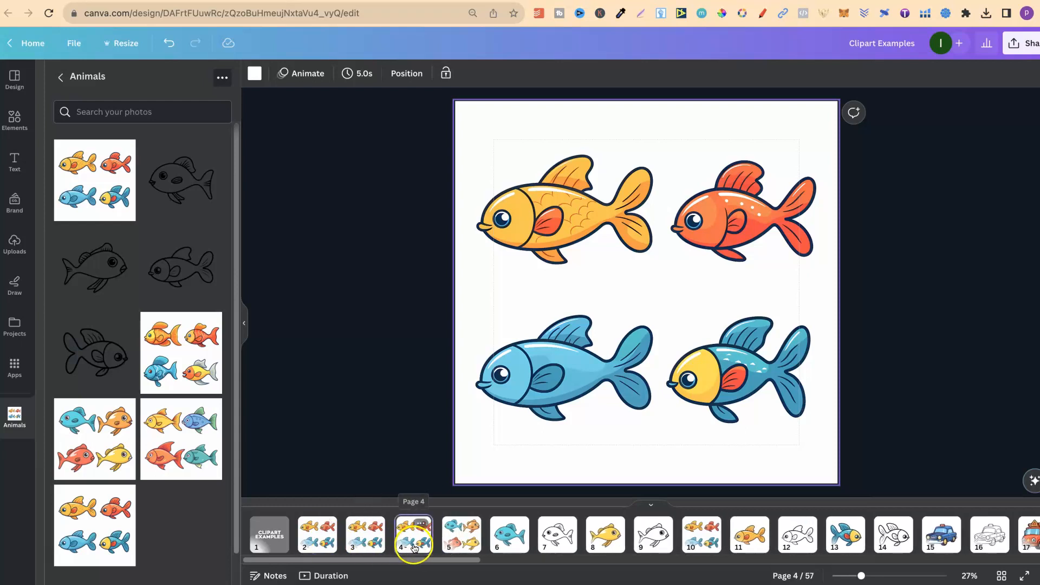
Crop the four-fish image on page 3 down to the yellow-orange fish in its upper-left quarter
left_click(244, 323)
left_click(153, 544)
left_click(594, 304)
left_click_drag(736, 297, 565, 297)
left_click_drag(464, 97, 460, 148)
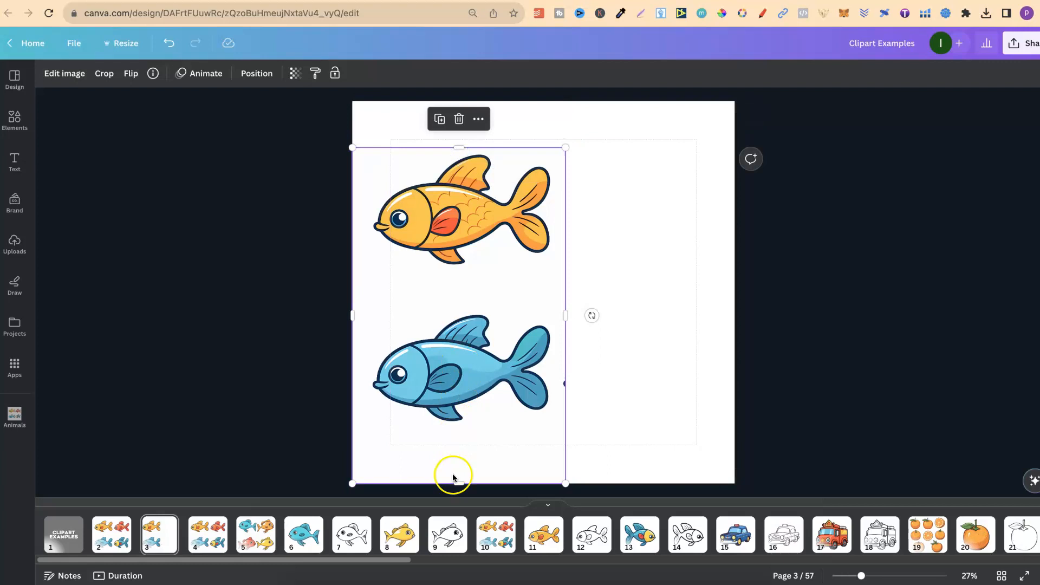
left_click_drag(455, 482, 453, 277)
left_click_drag(347, 214, 370, 213)
Enlarge the cropped yellow-orange fish and position it mid-page so that it fits between the side margins
left_click_drag(566, 278, 723, 383)
left_click_drag(620, 288, 625, 316)
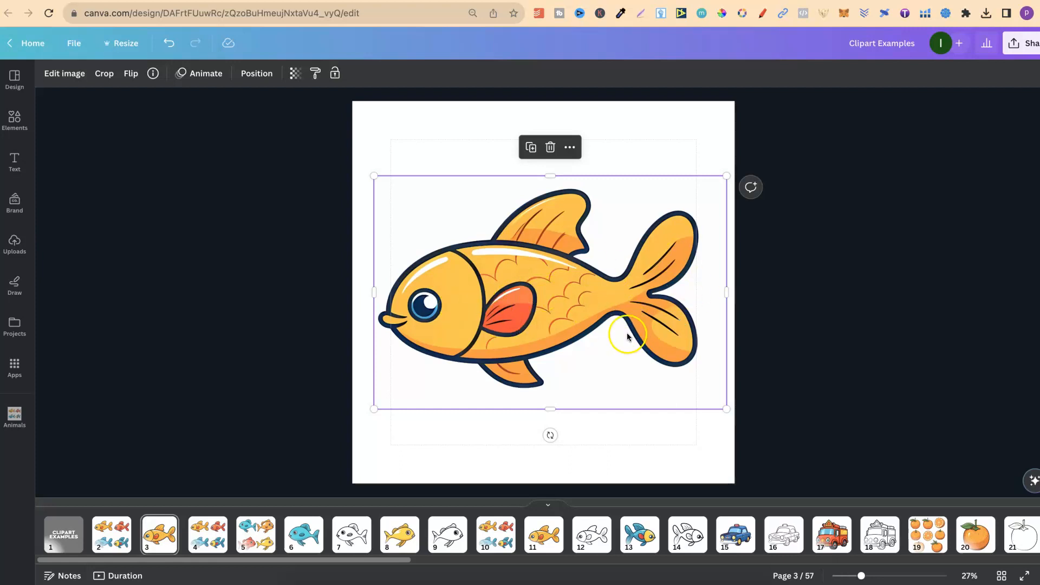
left_click_drag(373, 410, 385, 401)
left_click_drag(731, 402, 724, 399)
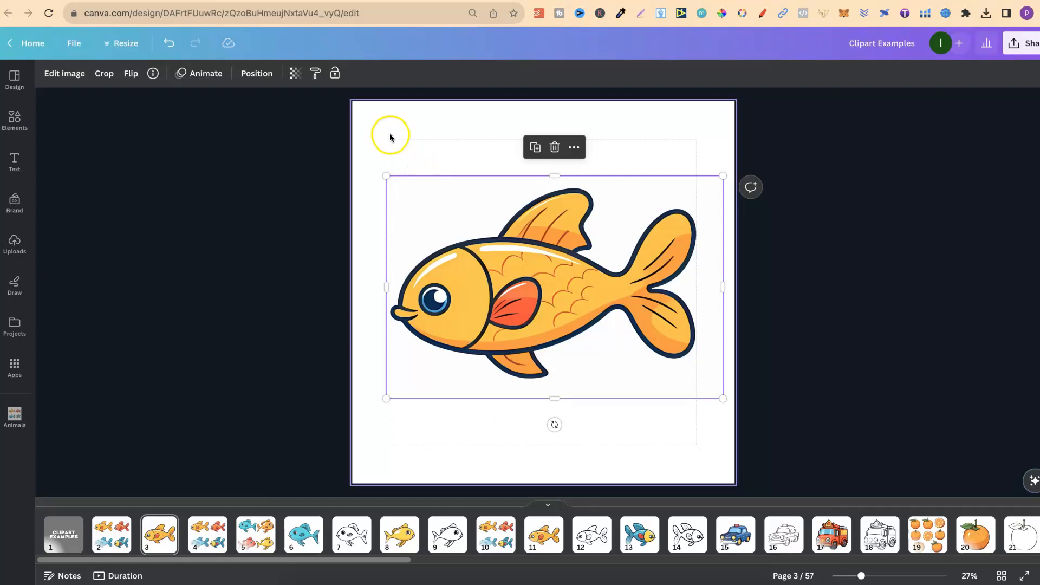
Turn the page margin guides off and back on
left_click(76, 42)
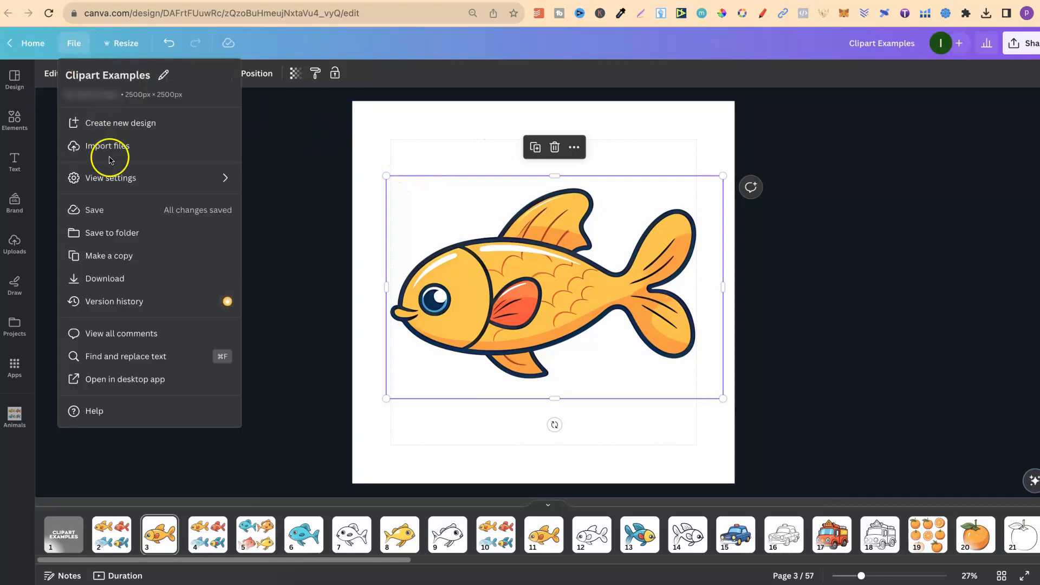
mouse_move(131, 178)
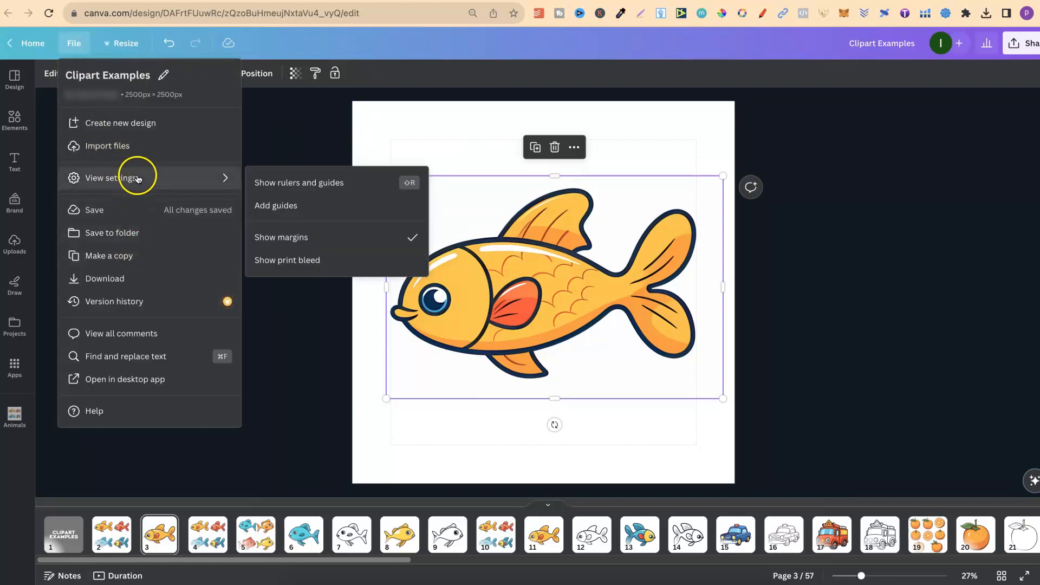
left_click(322, 242)
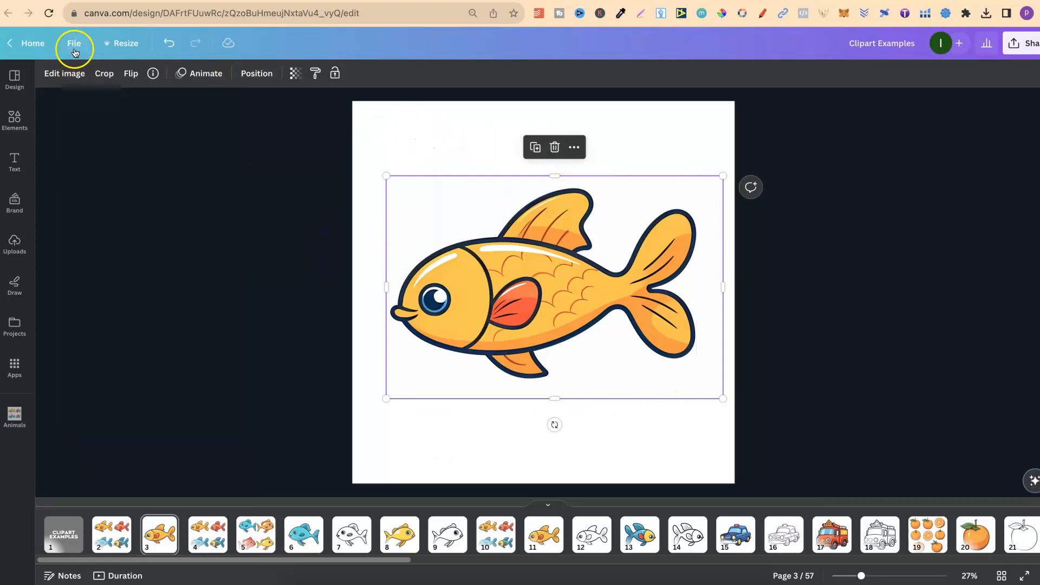
left_click(74, 49)
left_click(128, 178)
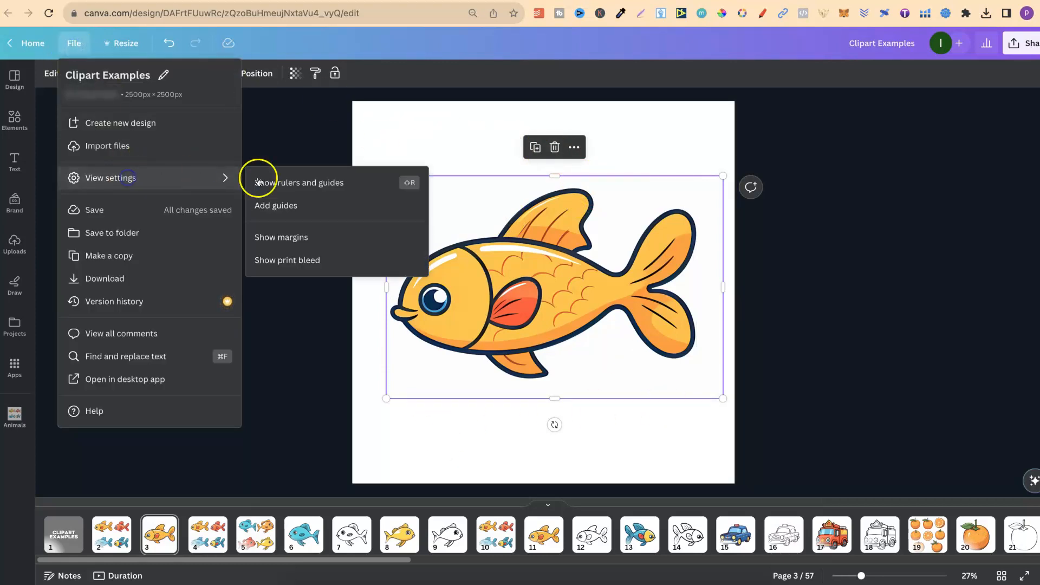
left_click(284, 240)
left_click(443, 450)
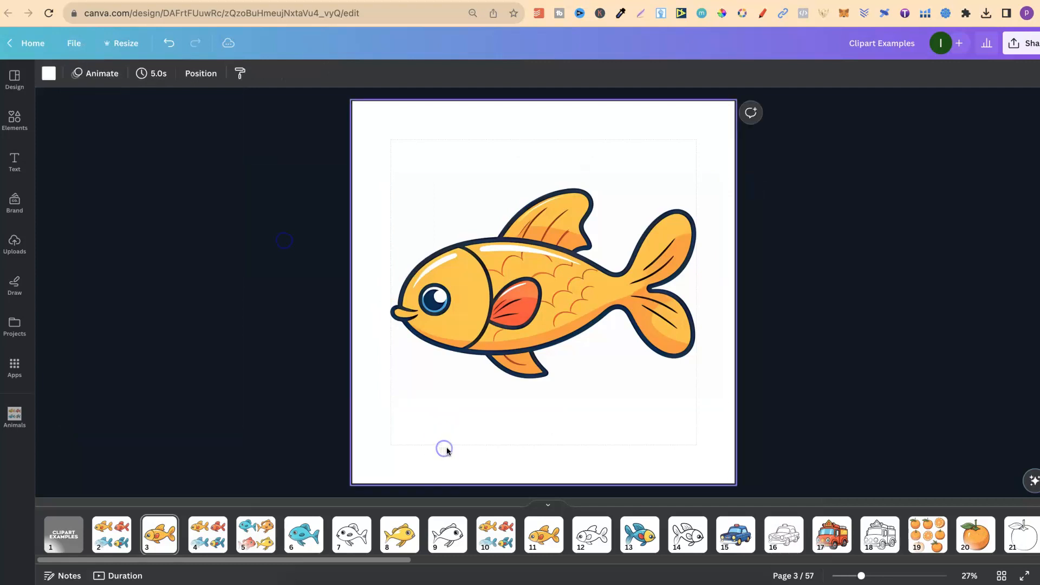
Remove the background from the yellow-orange fish image on page 3 and apply the result
left_click(580, 280)
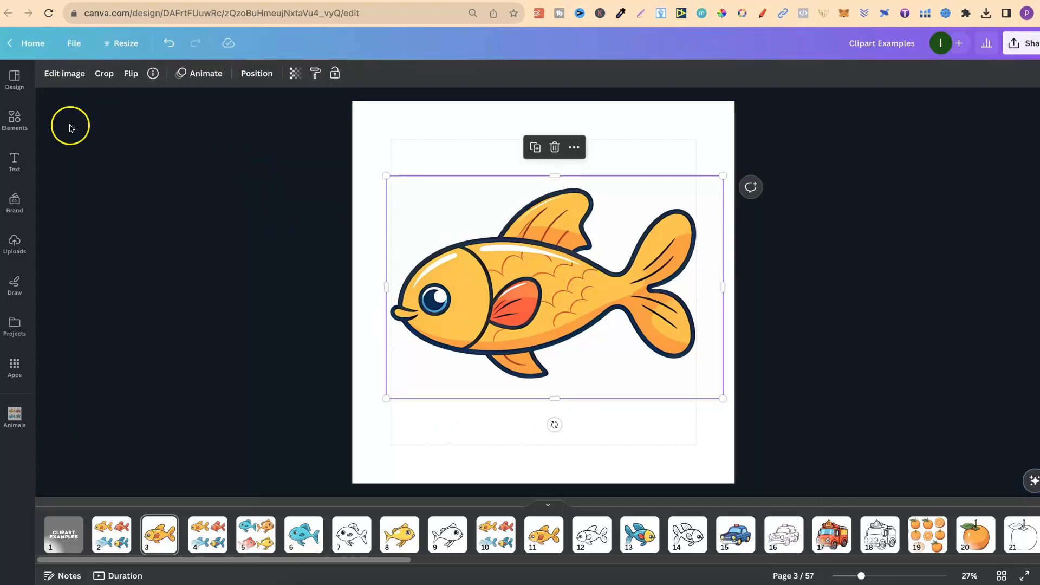
left_click(64, 75)
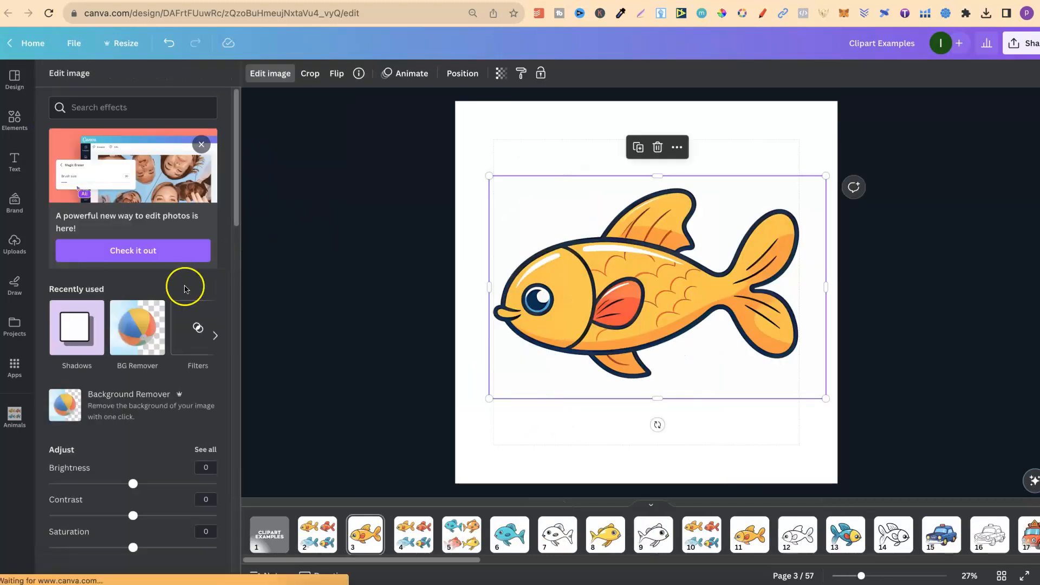
left_click(138, 334)
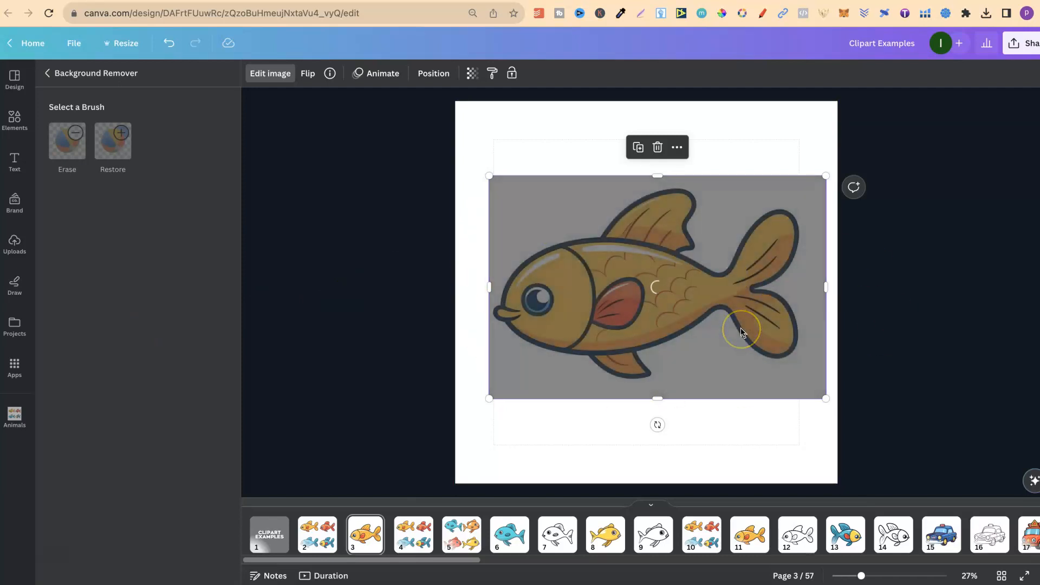
left_click(208, 573)
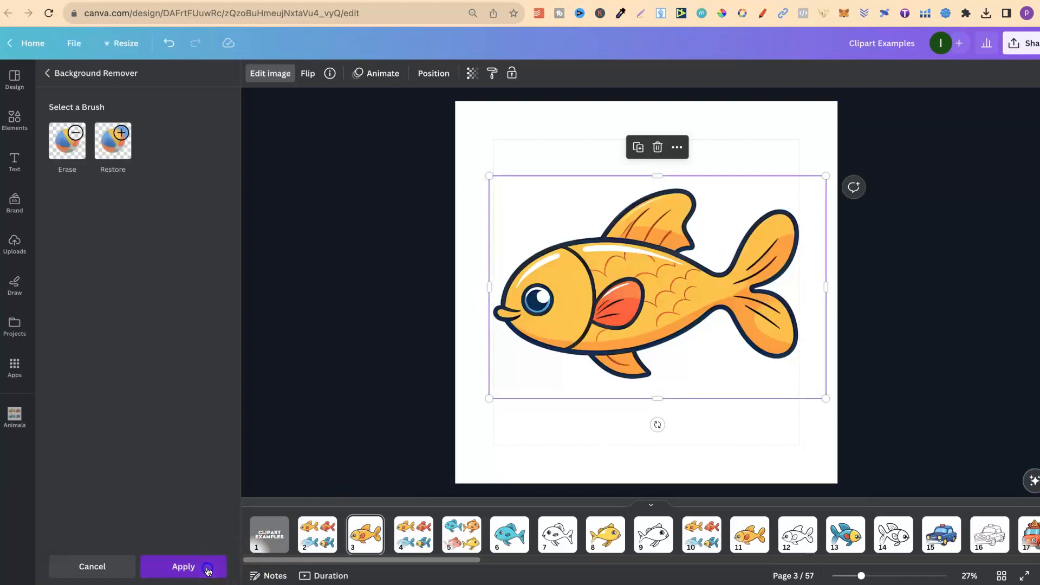
left_click(318, 419)
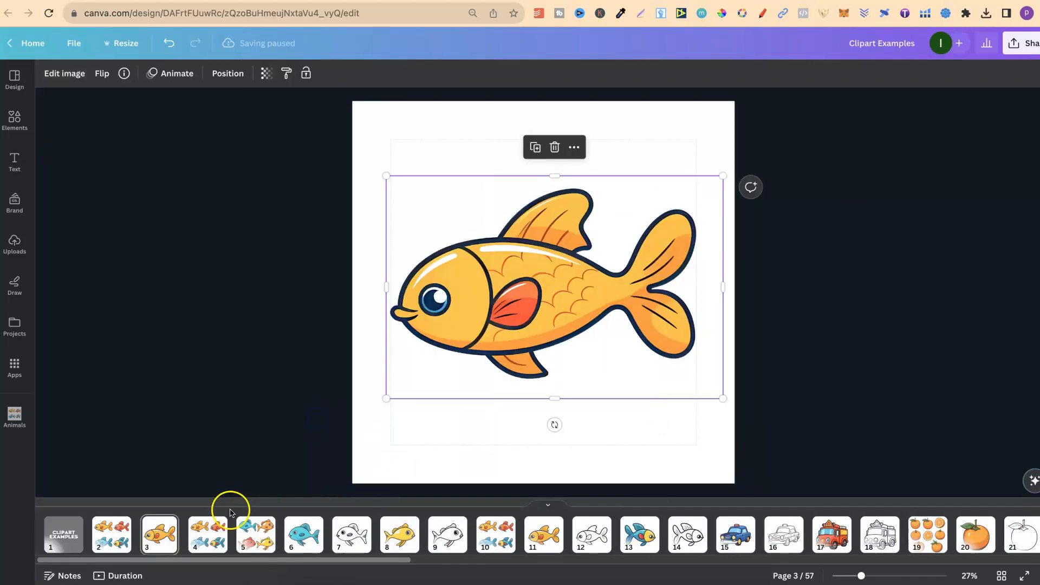
Crop the four-fish image on page 4 to the red-orange fish, about 1,072 by 811 px
left_click(206, 533)
left_click(601, 332)
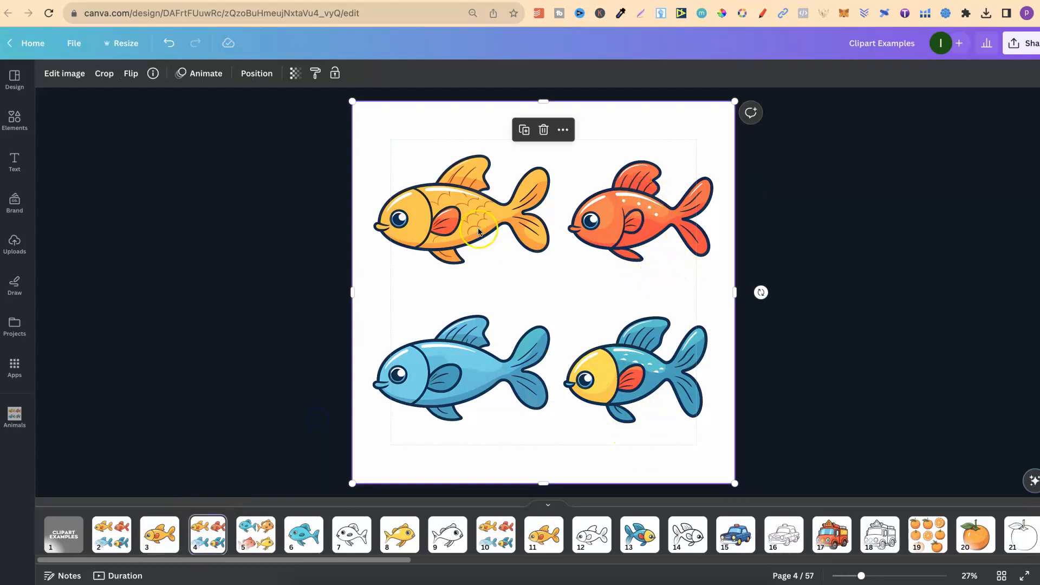
left_click_drag(352, 292, 559, 290)
left_click_drag(653, 483, 648, 276)
left_click_drag(733, 207, 724, 207)
left_click_drag(642, 101, 641, 153)
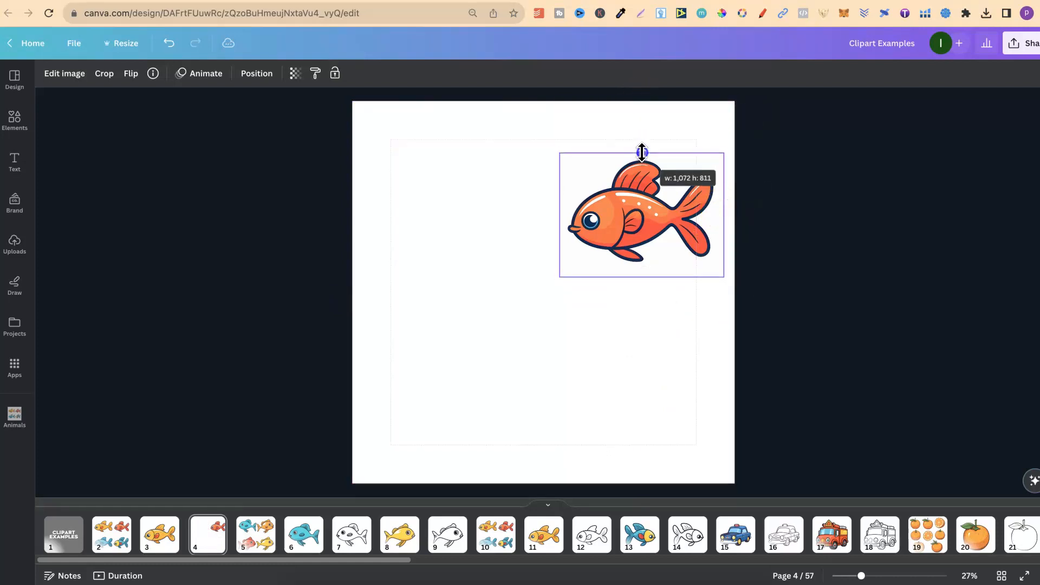
Enlarge the cropped red-orange fish on page 4 to about 2,227 by 1,707 px and position it mid-page
left_click_drag(558, 275, 372, 399)
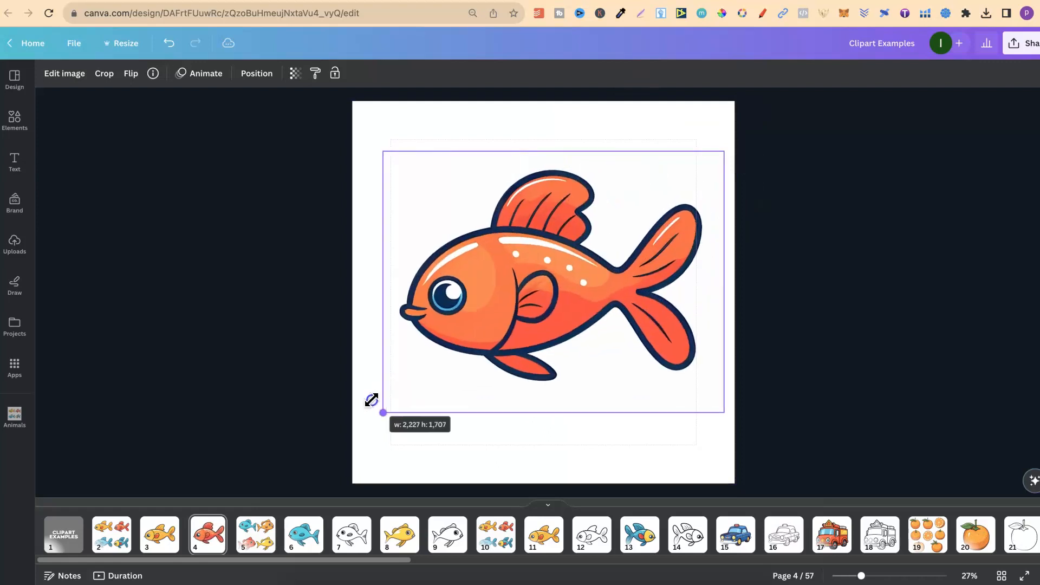
left_click_drag(533, 346, 524, 353)
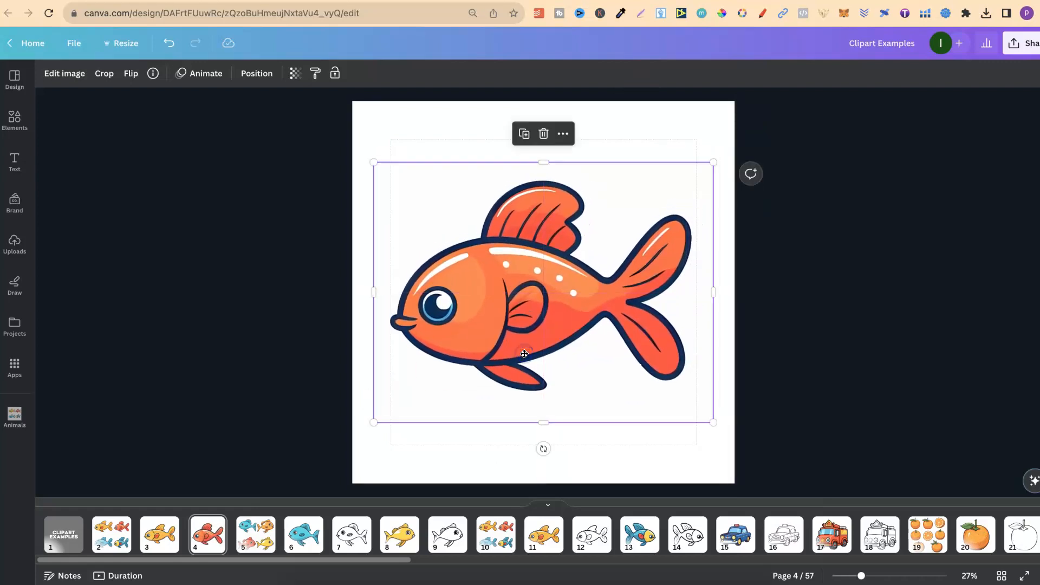
Remove the background from the red-orange fish image on page 4 and apply the result
left_click(72, 75)
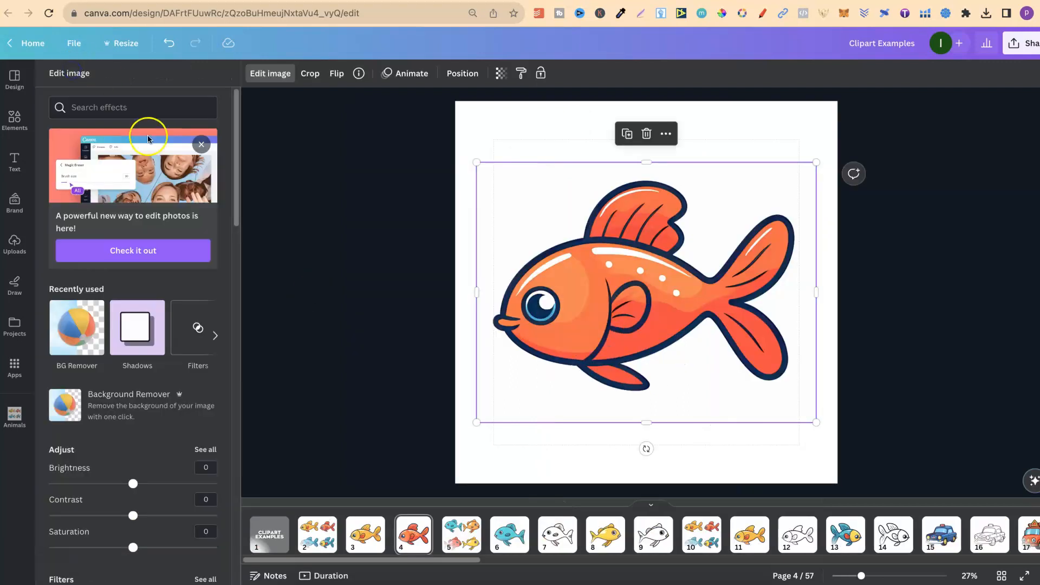
left_click(138, 329)
left_click(73, 72)
left_click(179, 264)
left_click(63, 330)
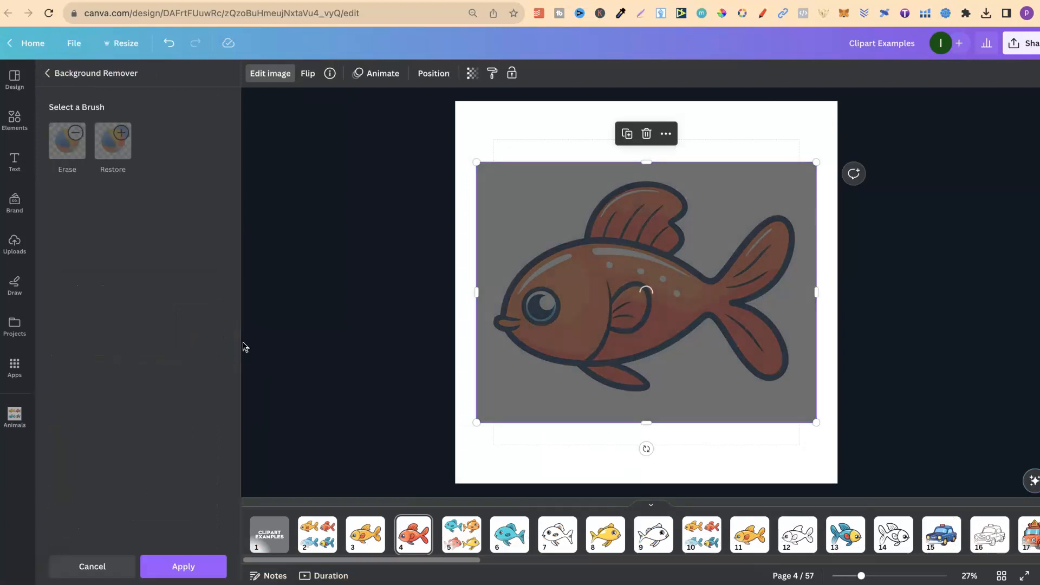
left_click(193, 566)
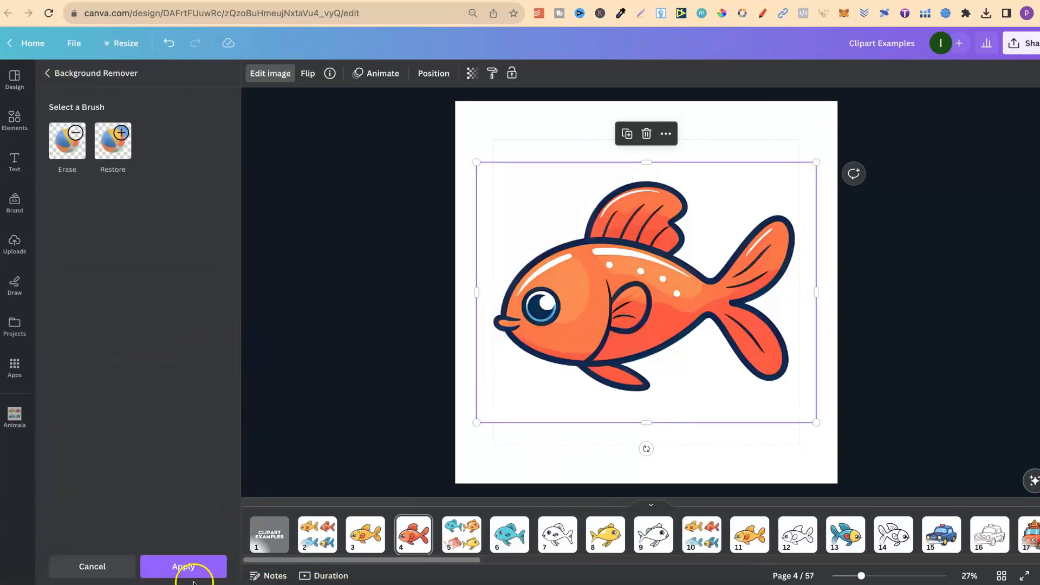
left_click(961, 274)
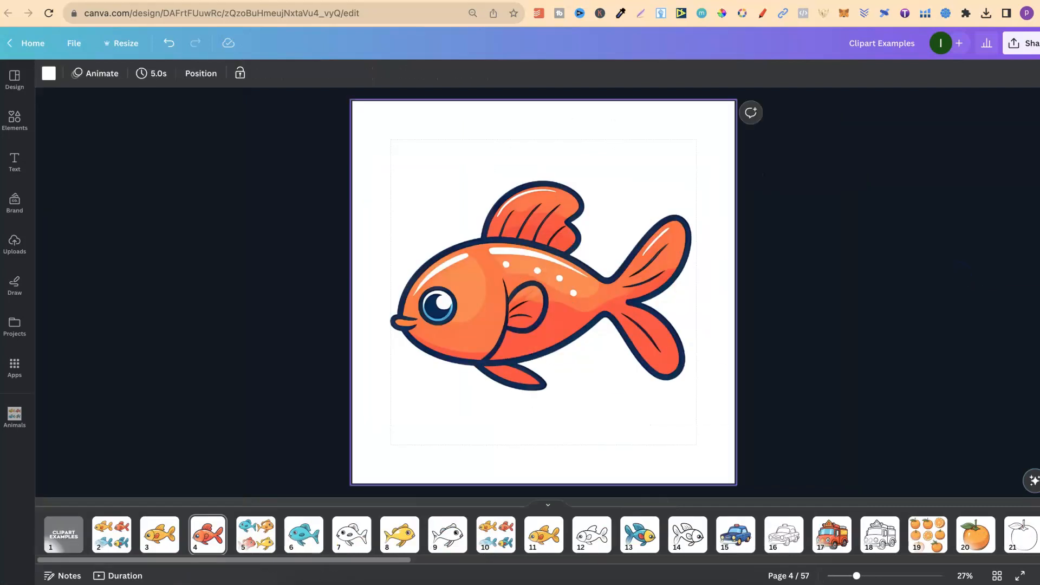
Go to page 3 and set up a PNG download with a transparent background
left_click(158, 534)
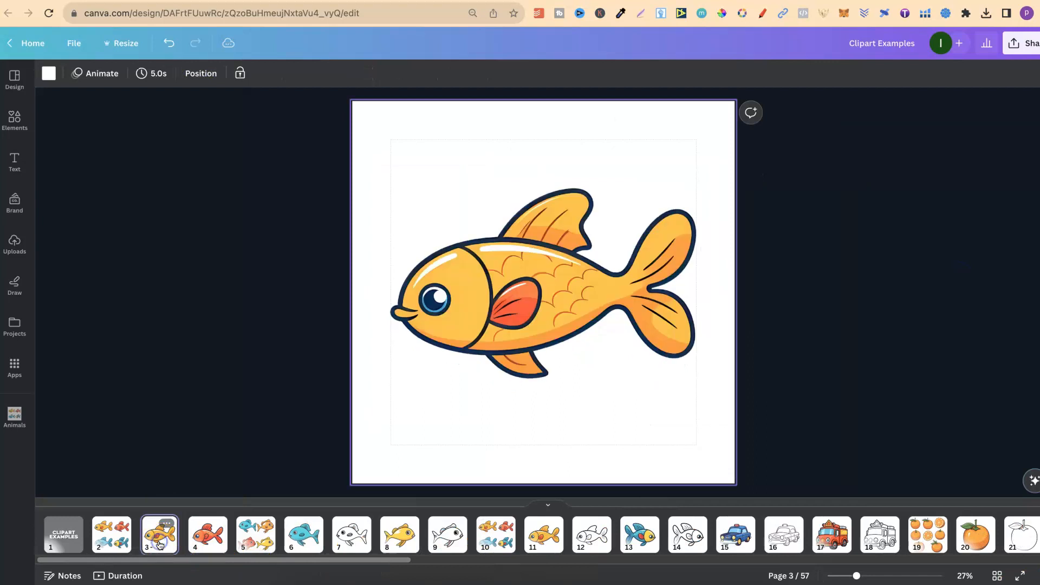
left_click(1024, 43)
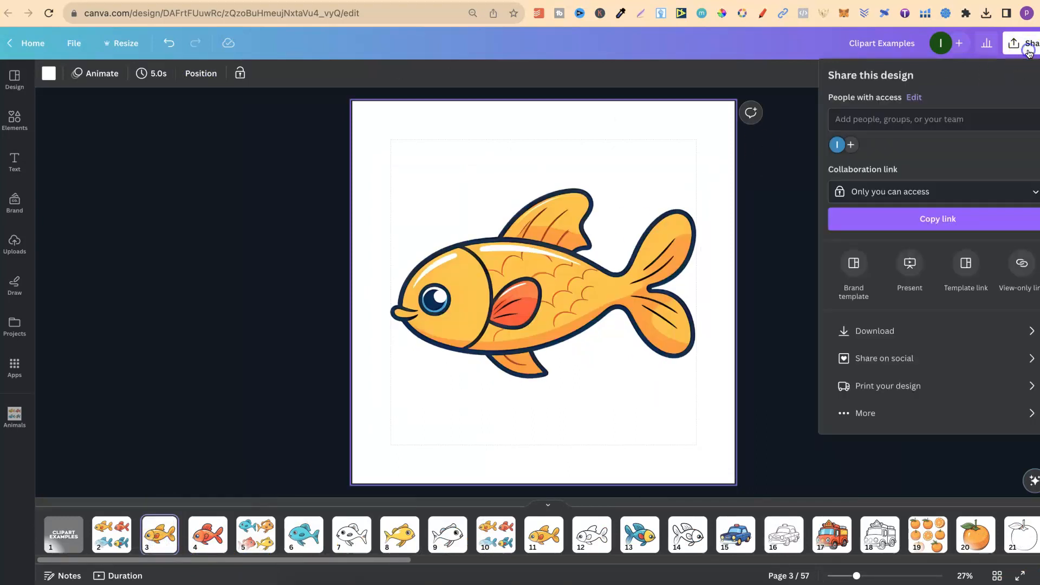
left_click(883, 332)
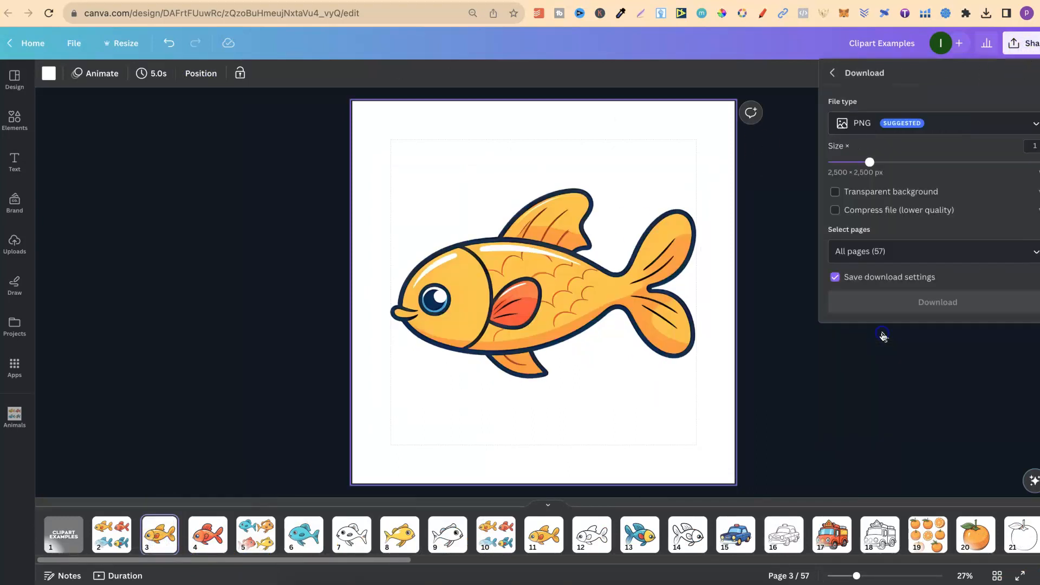
left_click(846, 195)
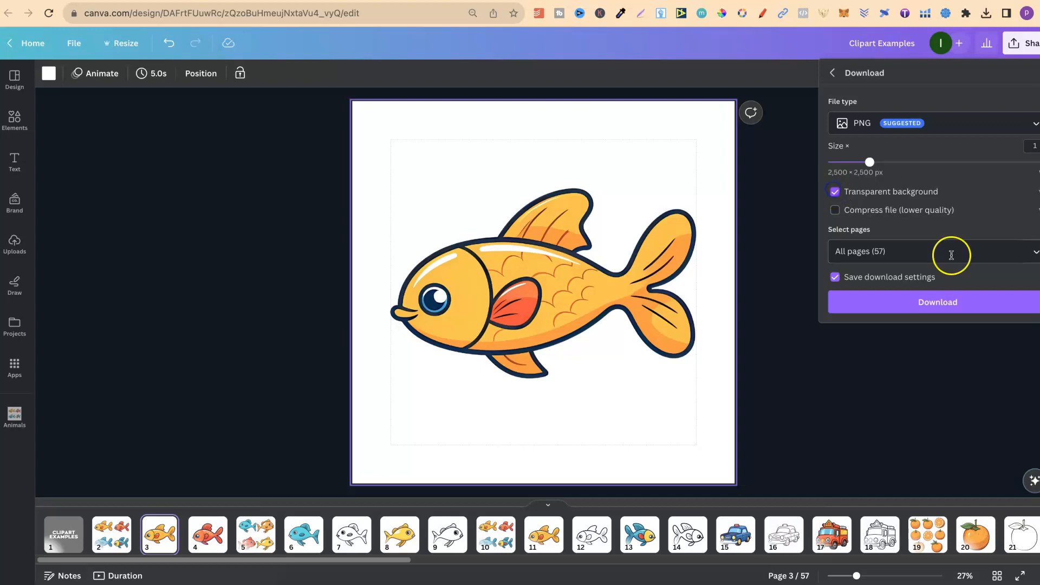
Limit the download to page 3 and download the yellow-orange fish
left_click(927, 256)
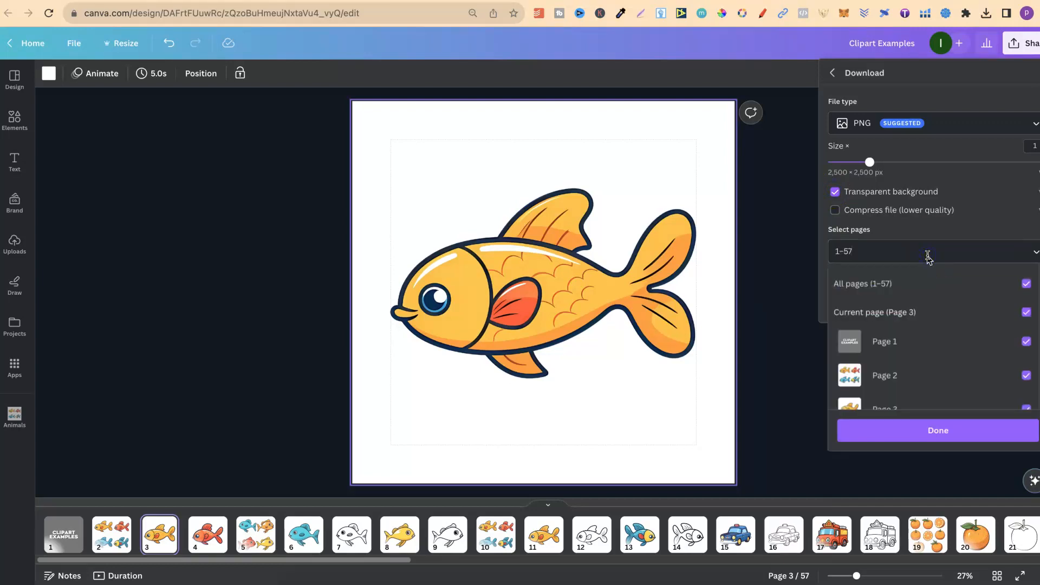
key("BackSpace")
key("BackSpace")
key("BackSpace")
type("3")
left_click(945, 218)
left_click(937, 300)
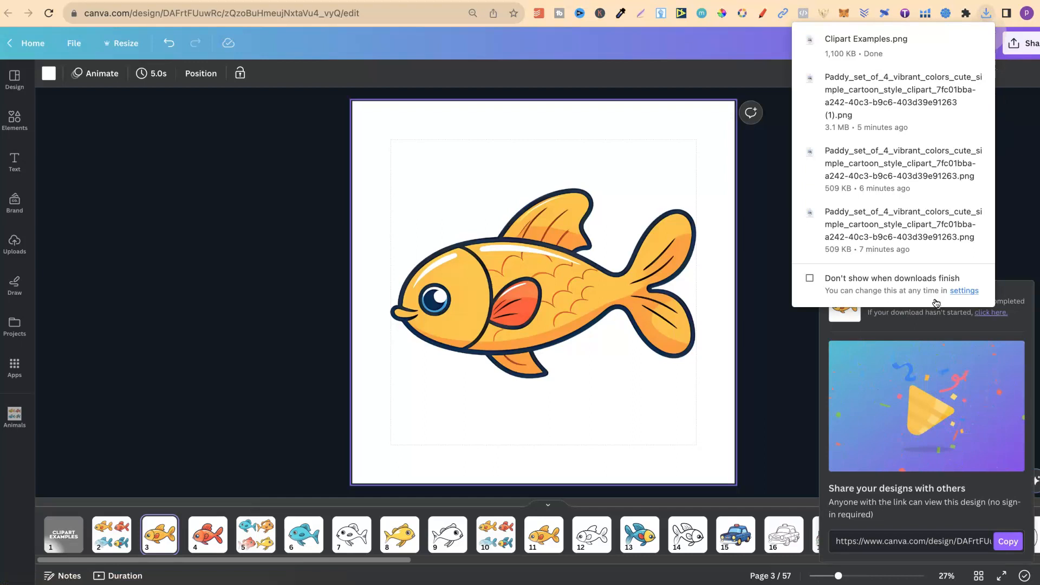
Switch to Vectorizer.AI, upload Clipart Examples.png from Downloads and accept the uncropped image for vectorizing
left_click(756, 0)
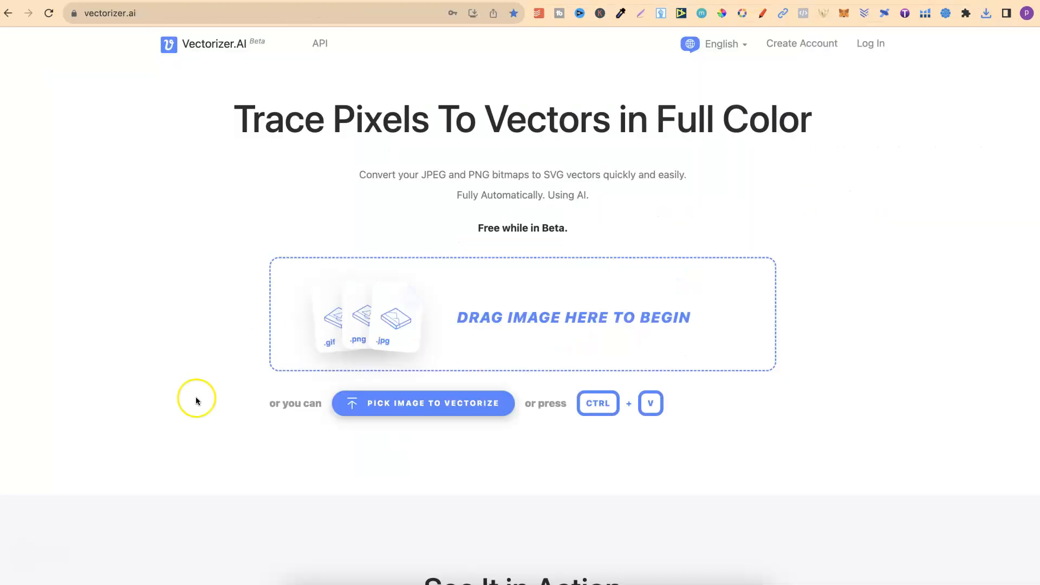
left_click(295, 583)
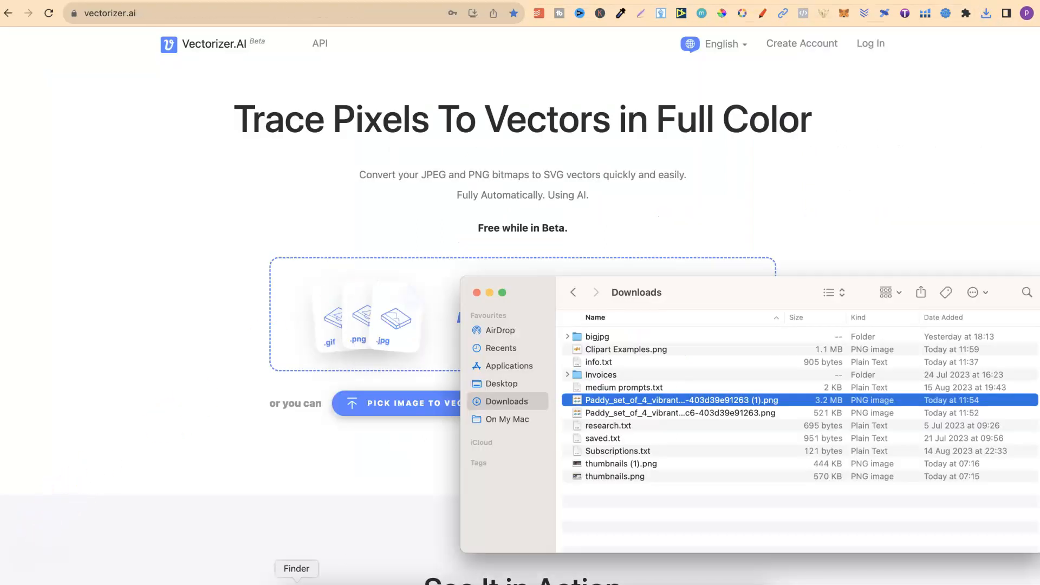
left_click(624, 351)
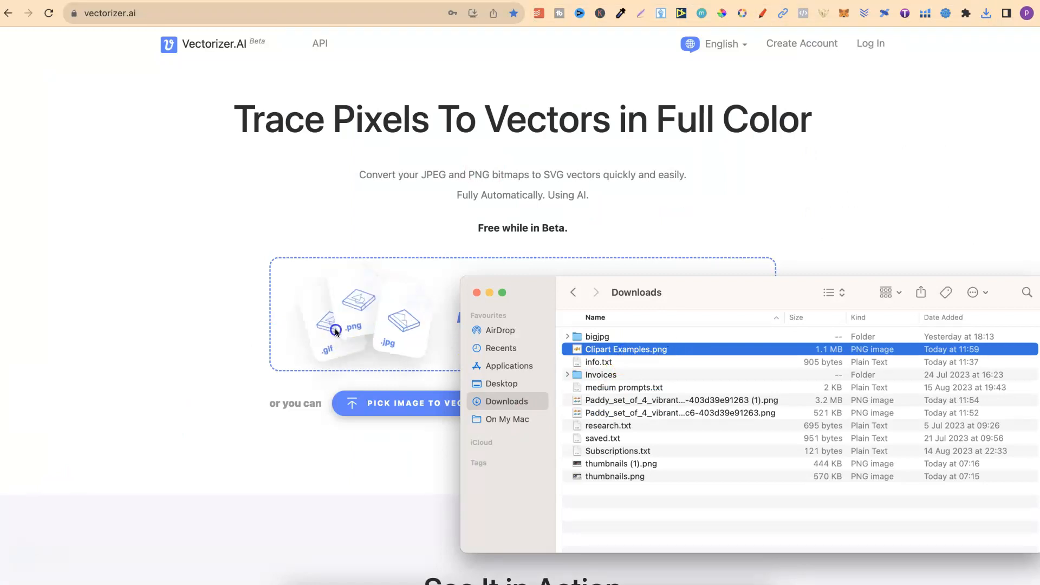
left_click(655, 373)
left_click(650, 350)
left_click_drag(650, 350, 382, 329)
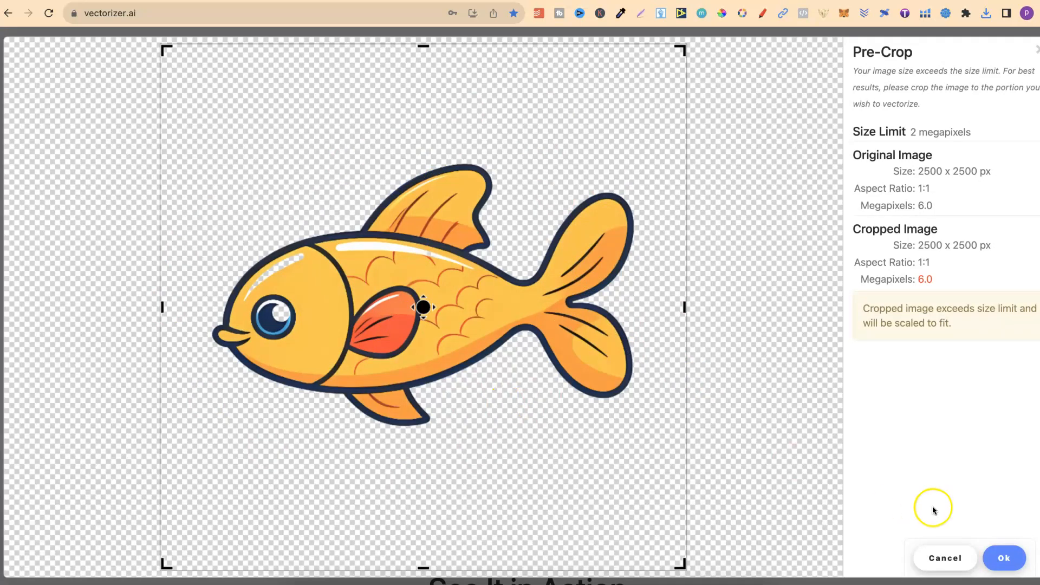
left_click(1004, 558)
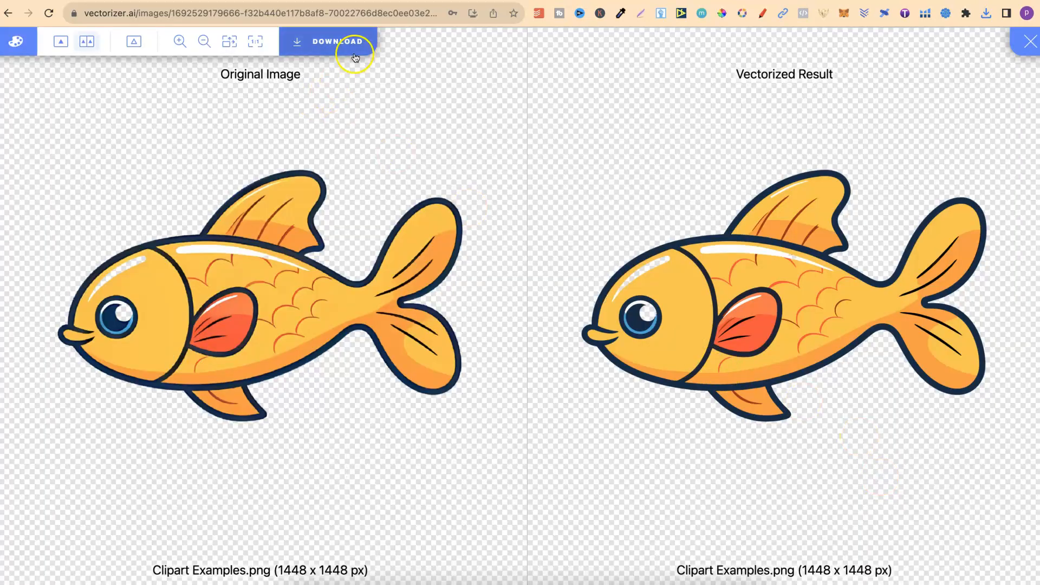
Download the vectorized fish as an SVG, leaving Fill Gaps off in the export options
left_click(349, 42)
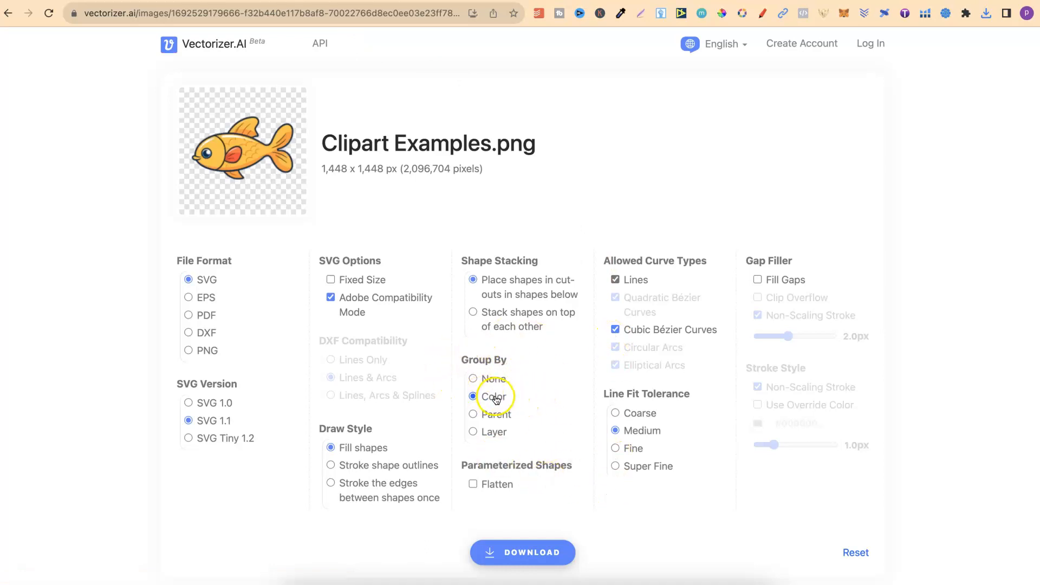
left_click(756, 281)
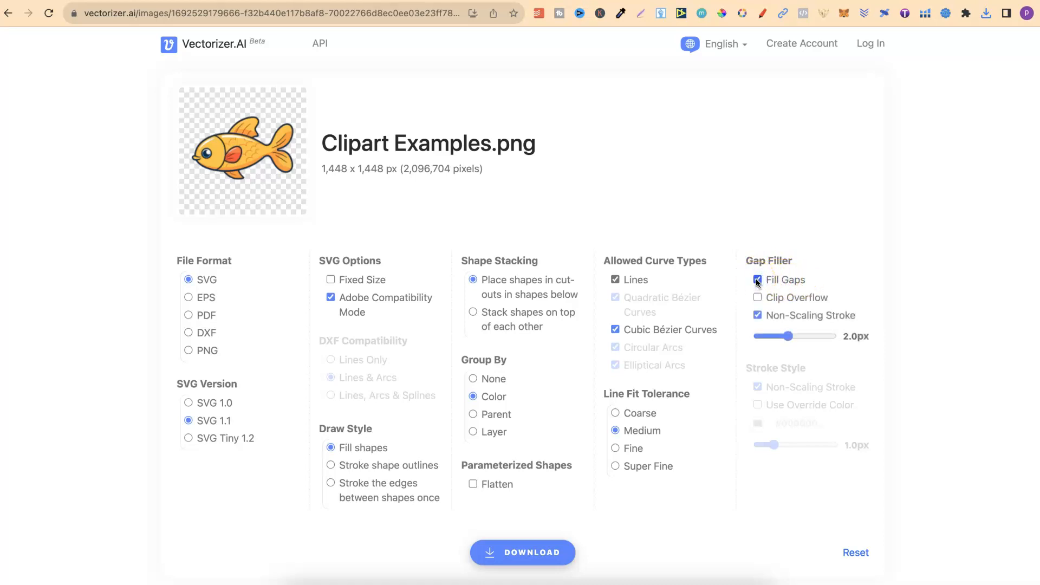
left_click(757, 281)
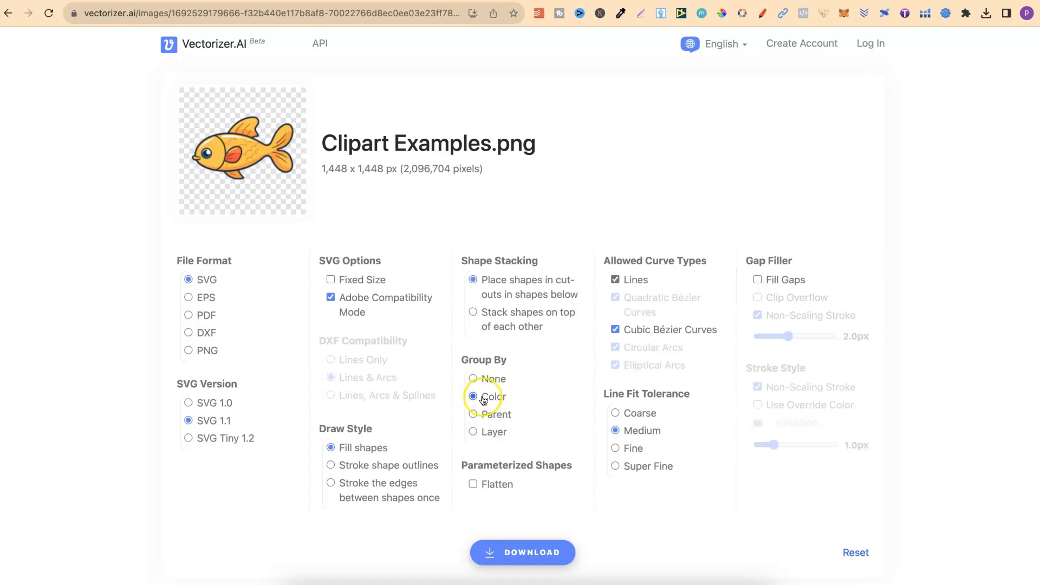
left_click(532, 553)
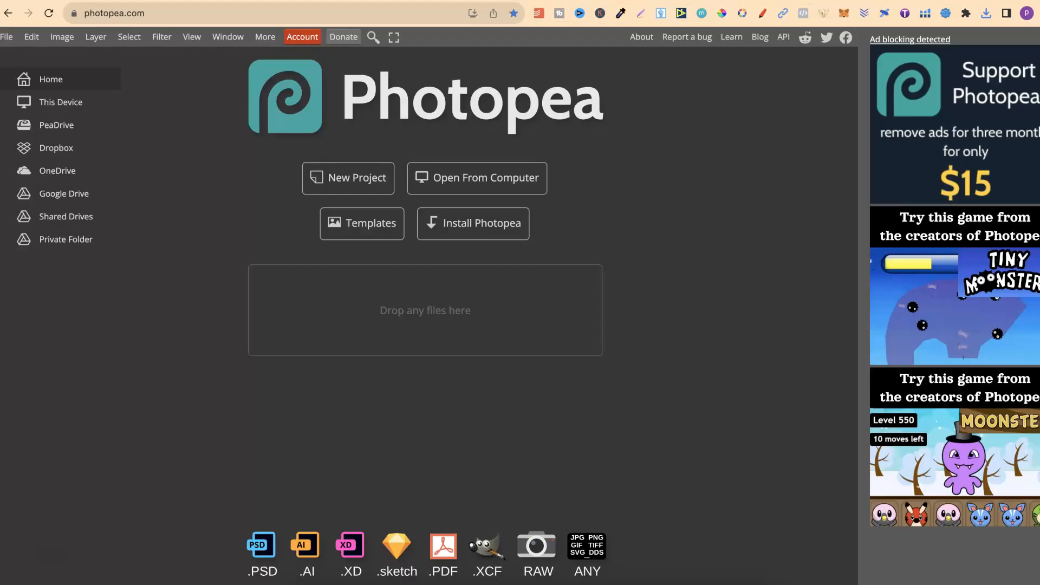
Open Clipart Examples.svg from Downloads in Photopea and clear the layer selection
left_click(300, 580)
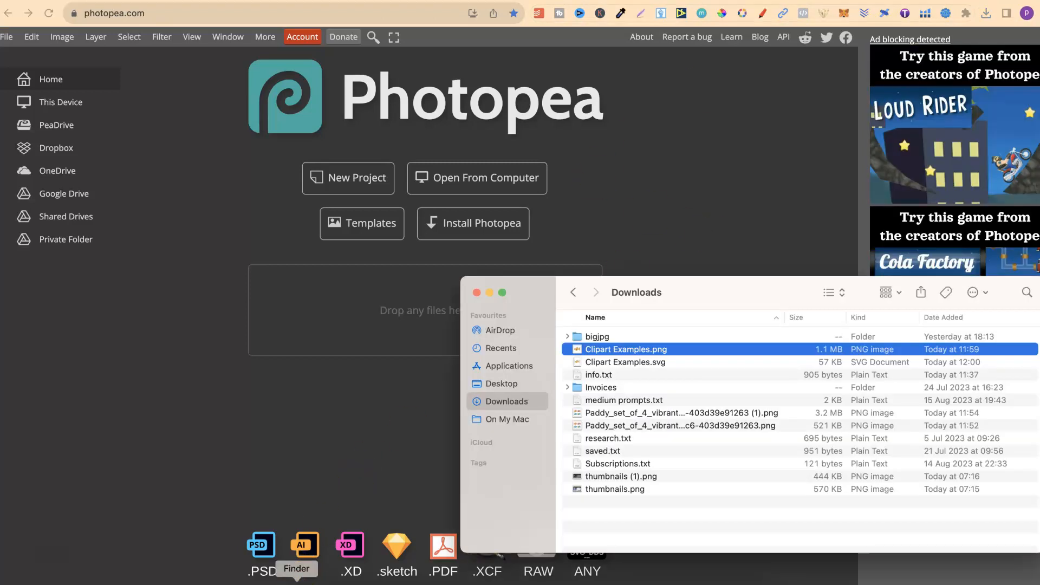
left_click_drag(603, 362, 353, 323)
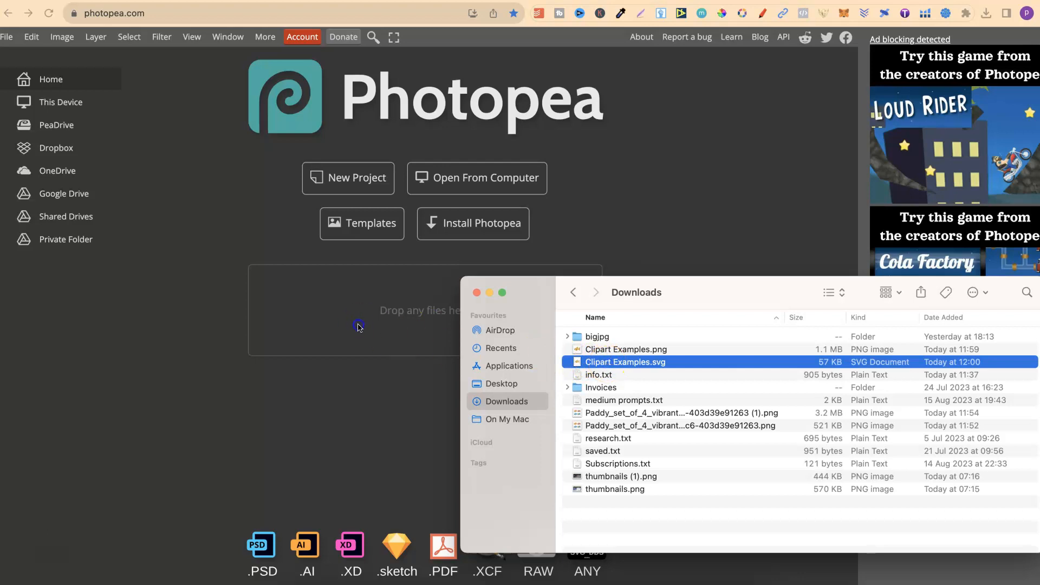
left_click_drag(624, 361, 416, 318)
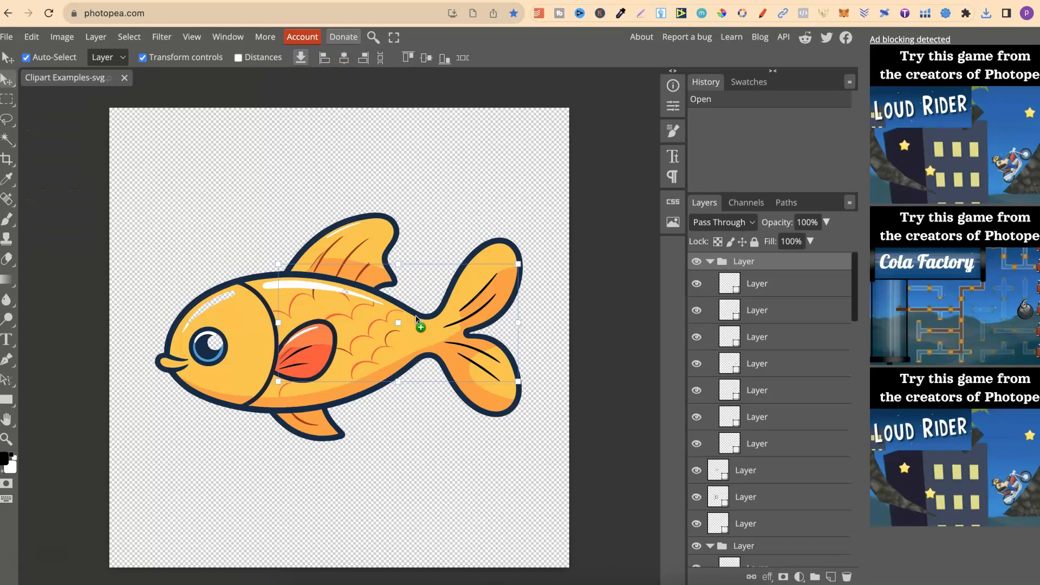
left_click(599, 315)
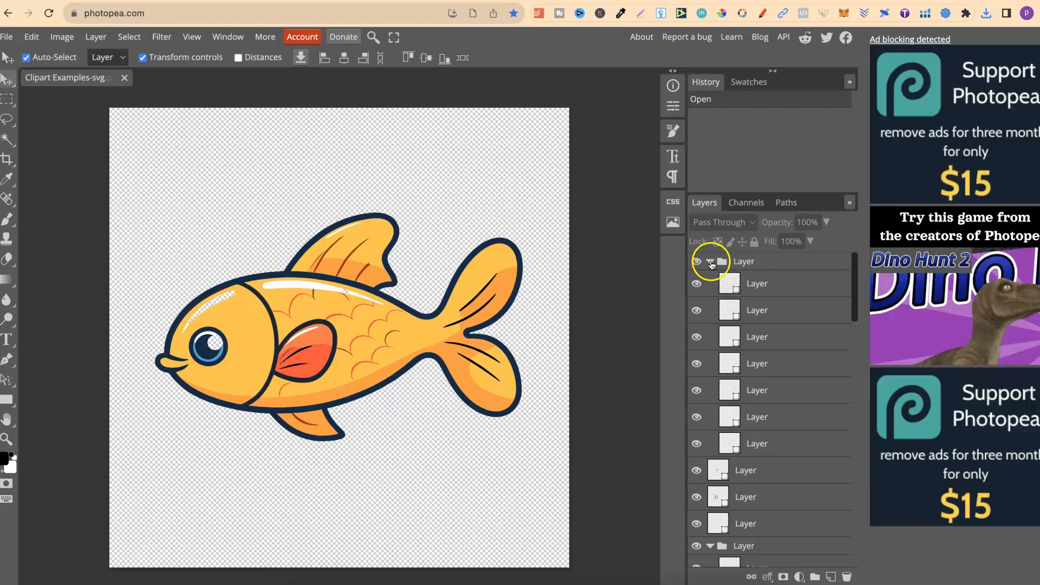
Collapse all the expanded layer groups of the fish drawing
left_click(710, 262)
left_click(711, 360)
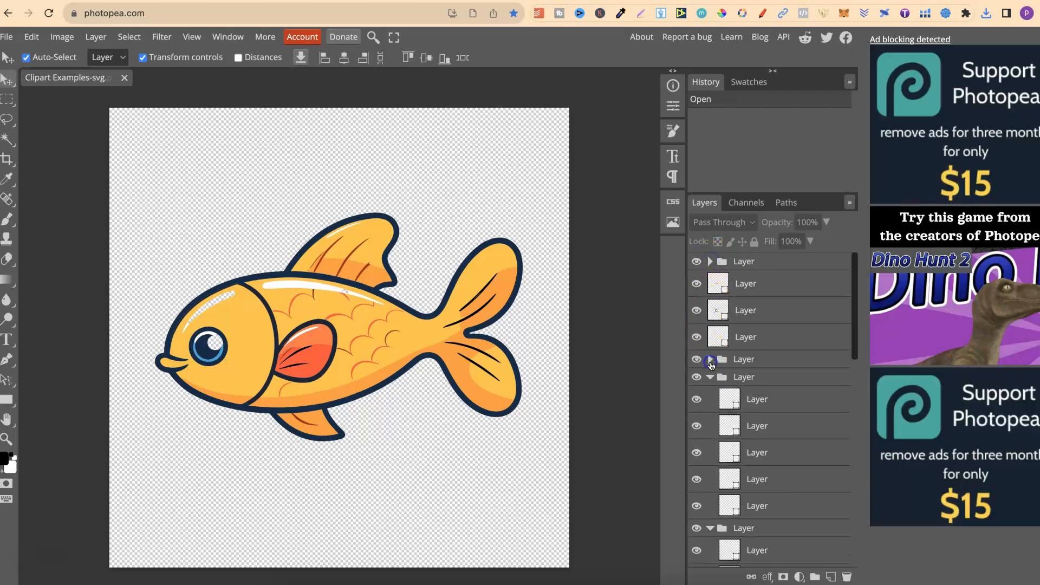
left_click(710, 378)
left_click(710, 395)
left_click(710, 413)
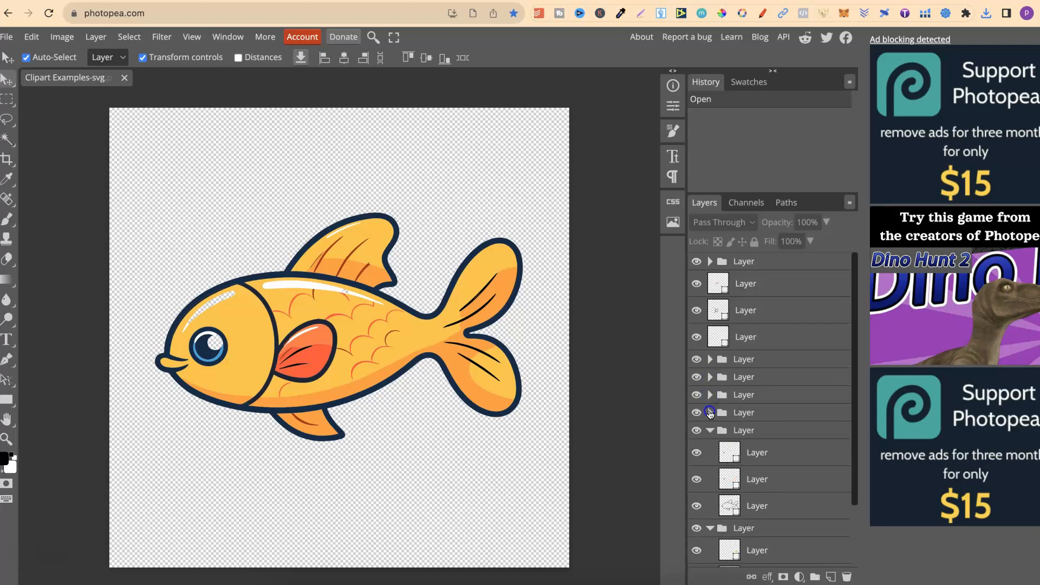
left_click(710, 431)
left_click(710, 449)
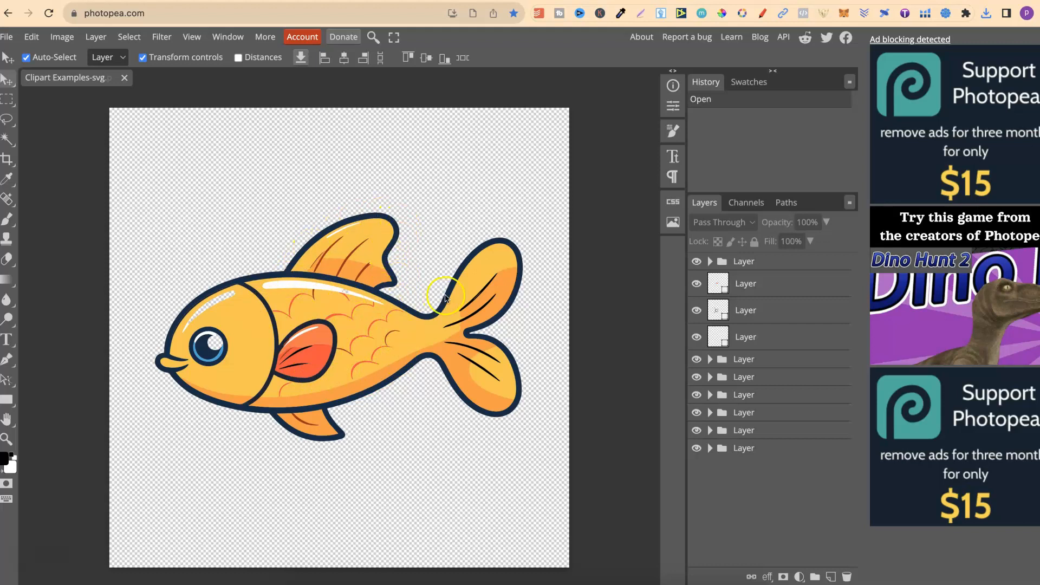
Toggle the topmost layer group's visibility off and on to check which parts of the fish it holds
left_click(697, 262)
left_click(696, 262)
left_click(697, 262)
left_click(697, 262)
left_click(697, 262)
left_click(697, 262)
Hide the first and third single layers below the top group, keeping the fin and head outline layer between them visible
left_click(697, 283)
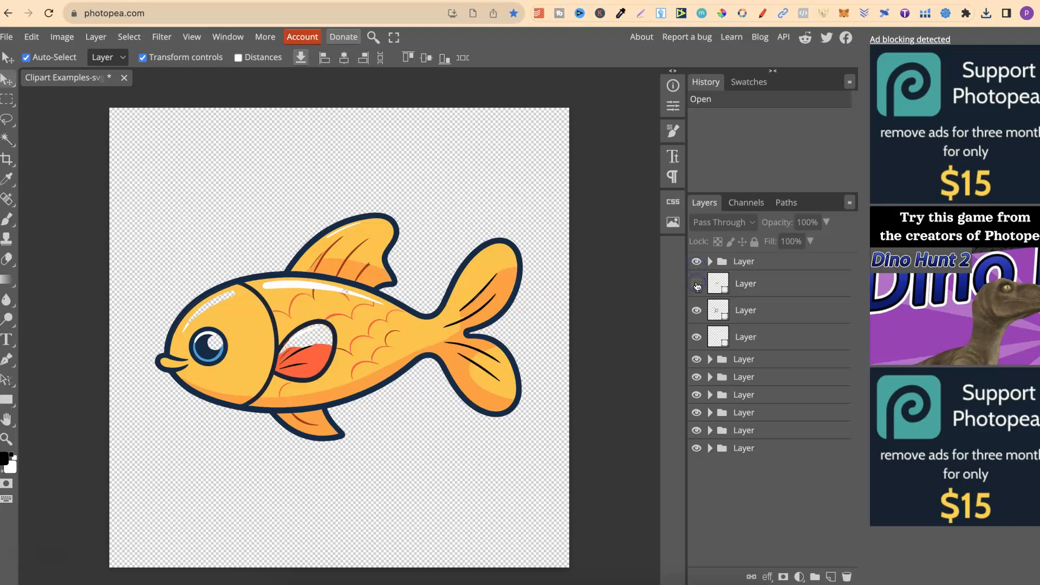
left_click(697, 310)
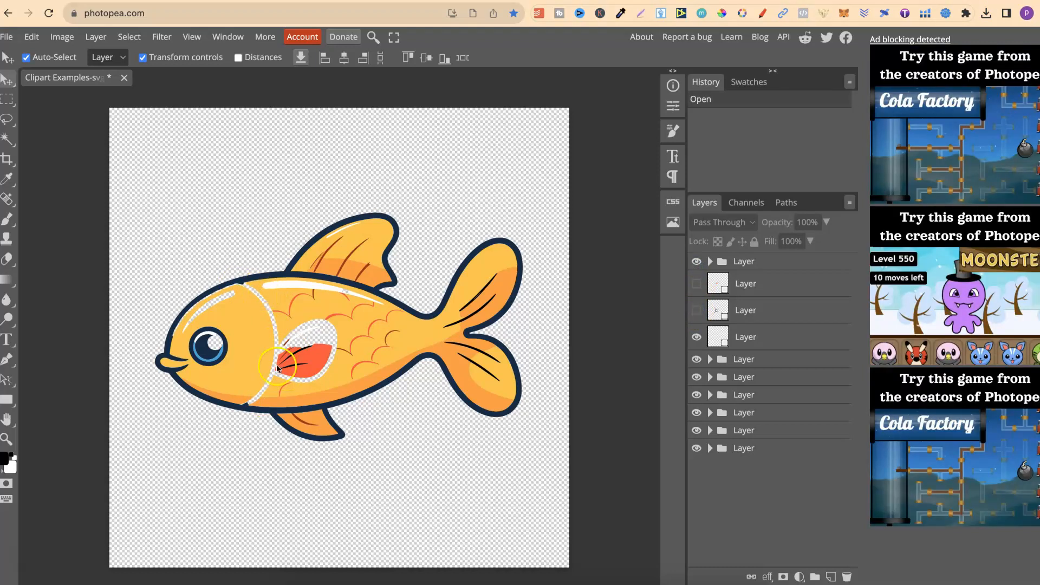
left_click(696, 311)
left_click(698, 338)
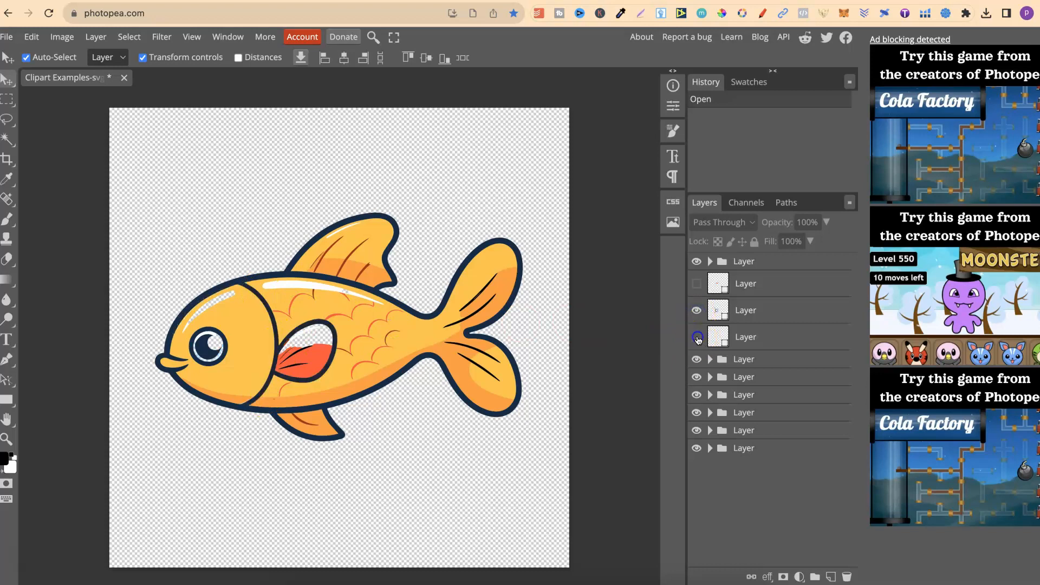
Hide all the color-fill layer groups of the fish, keeping the group with the dark body outline visible
left_click(697, 360)
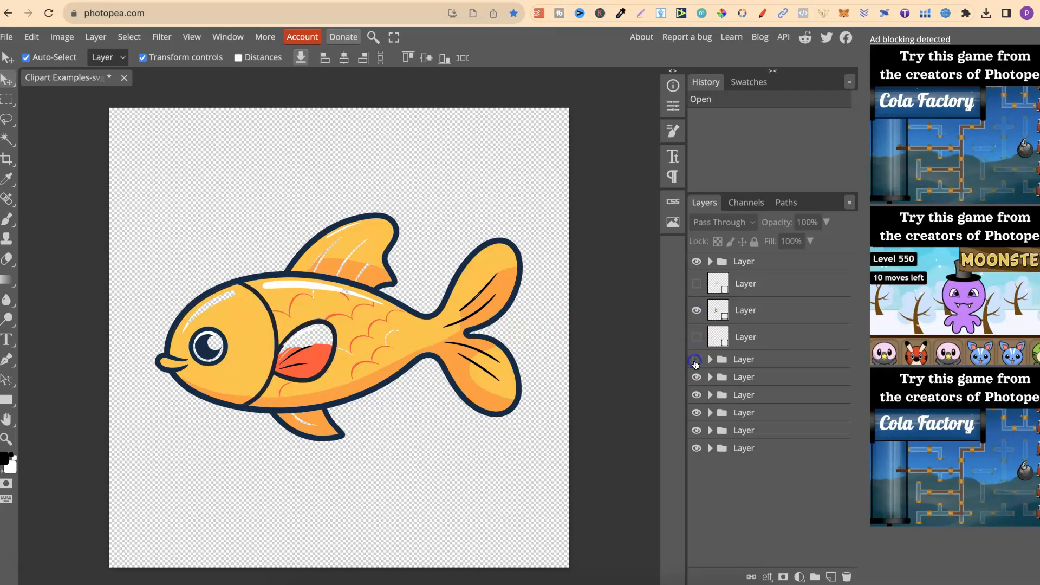
left_click(697, 360)
left_click(698, 360)
left_click(697, 378)
left_click(696, 395)
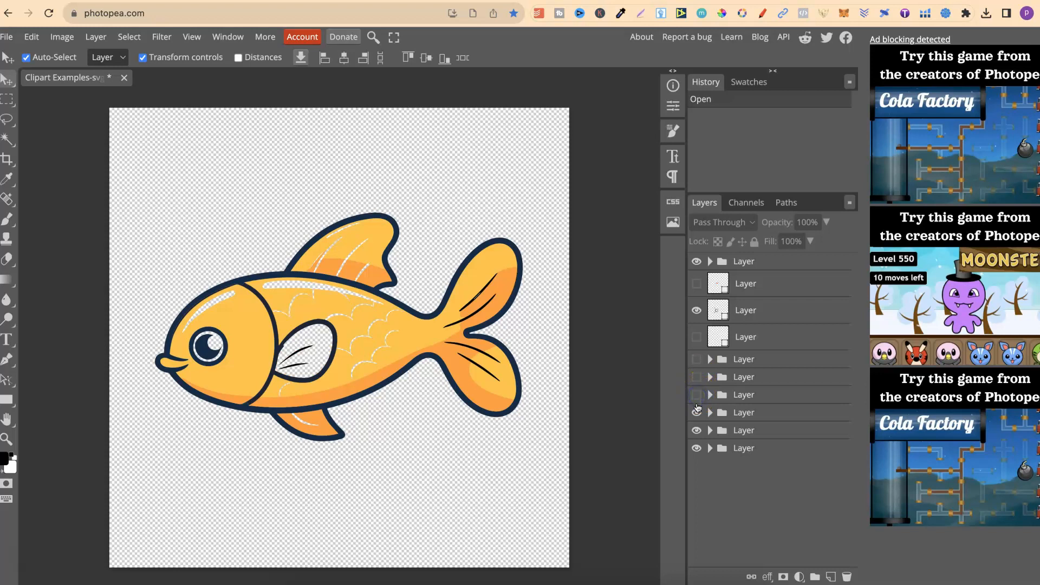
left_click(697, 418)
left_click(697, 432)
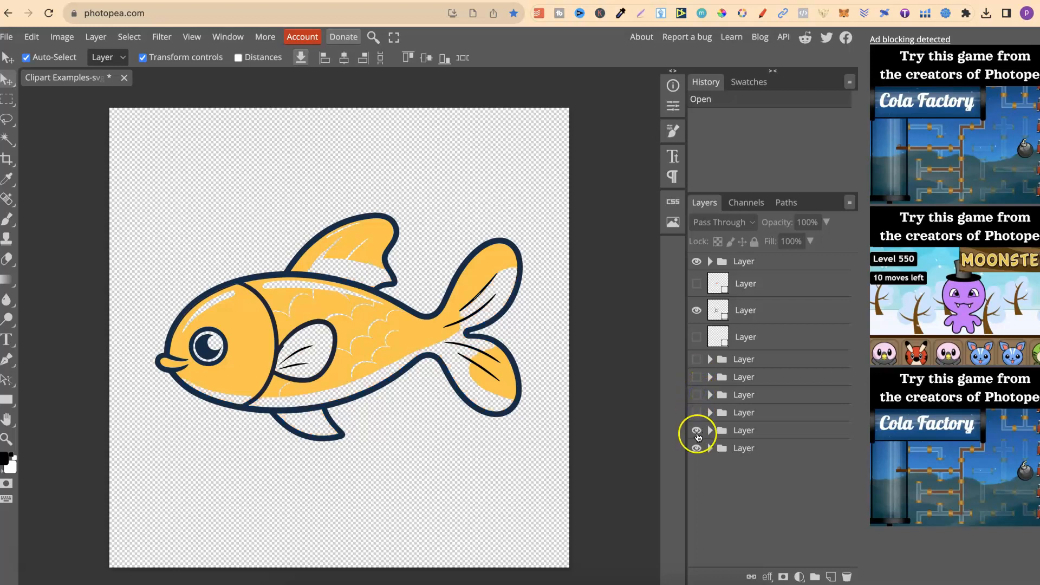
left_click(697, 431)
left_click(697, 449)
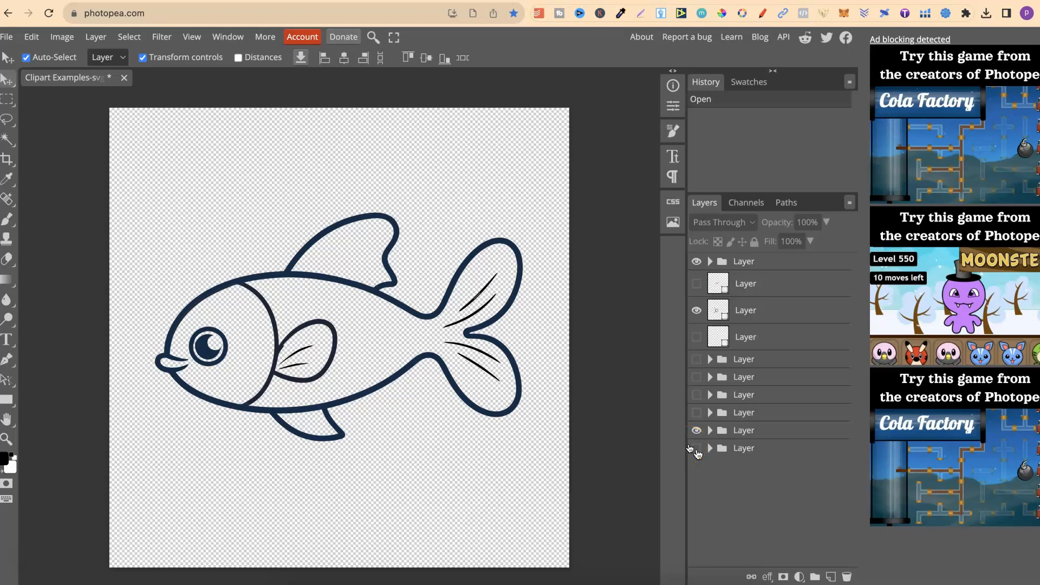
Export the dark blue outline-only fish as a PNG and save it to the computer
left_click(6, 39)
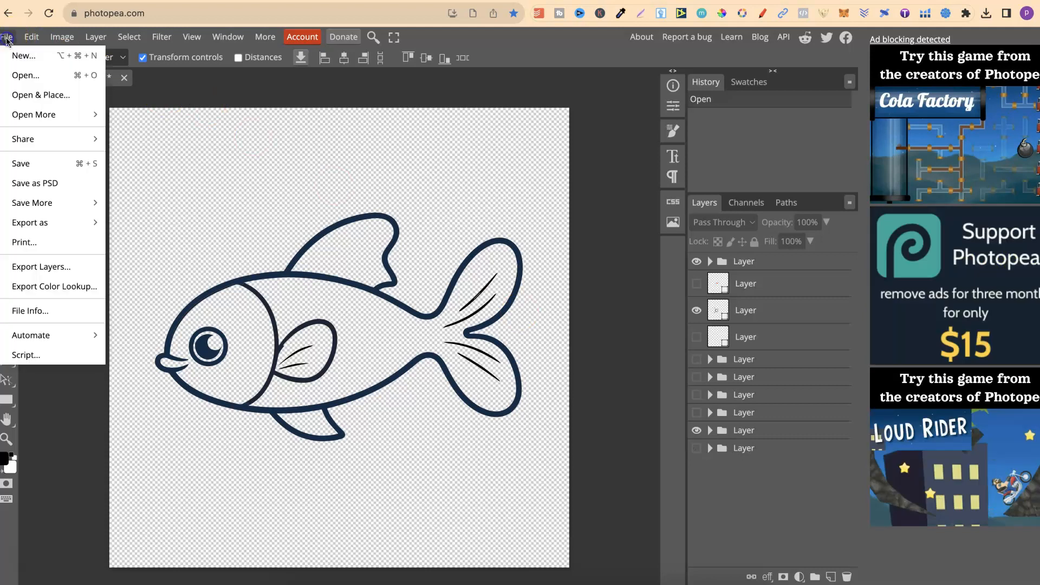
left_click(39, 224)
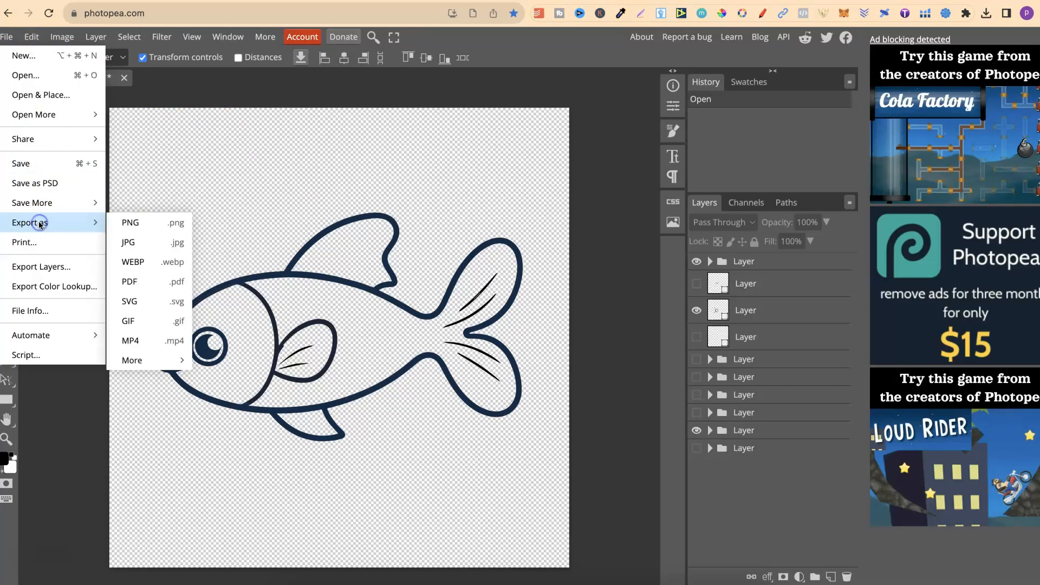
left_click(125, 223)
left_click(456, 285)
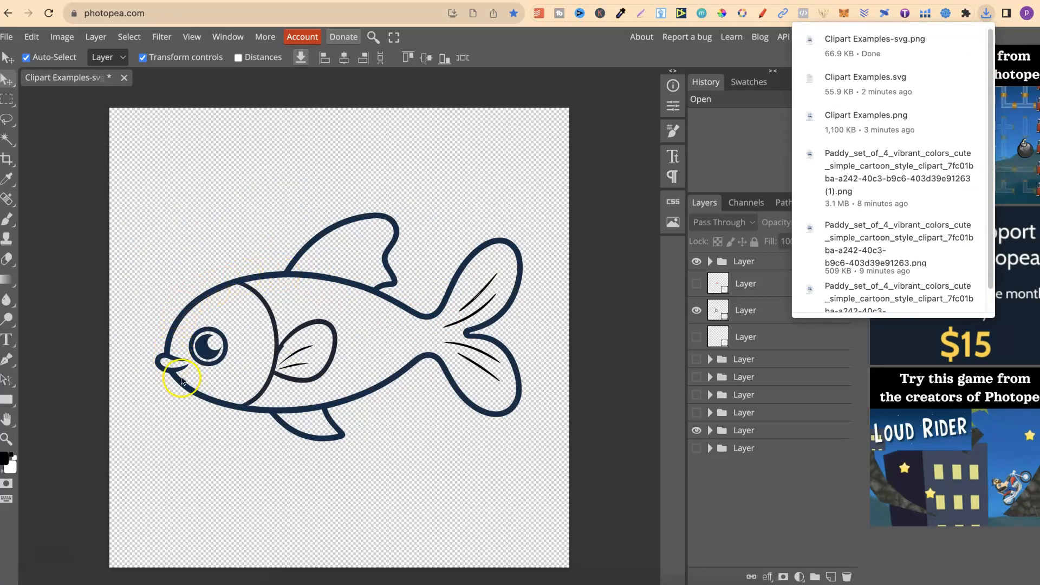
left_click(328, 425)
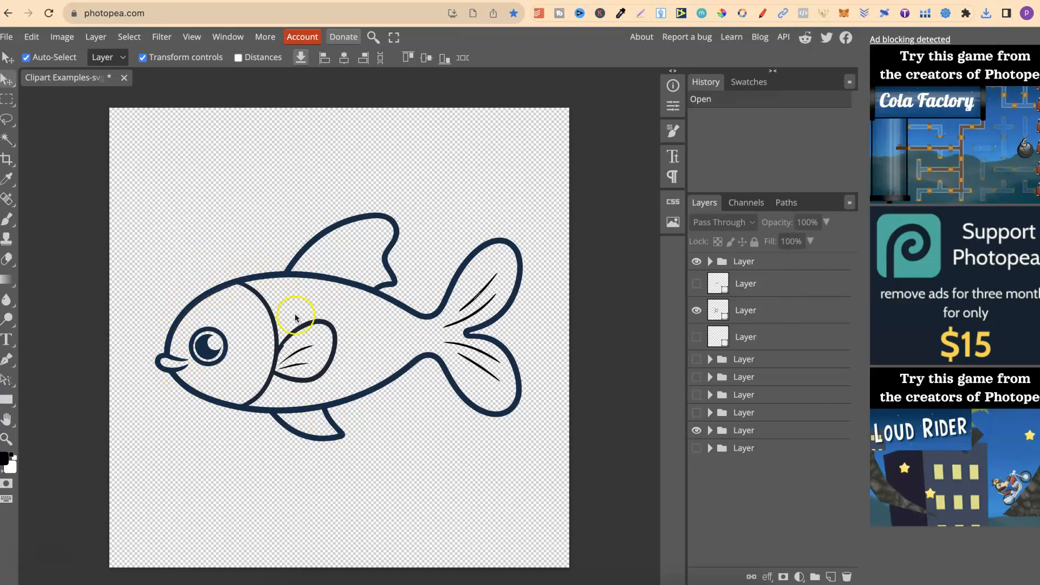
Reload Photopea and open Clipart Examples-svg.png from the Downloads folder as a new document
left_click(50, 14)
left_click(568, 215)
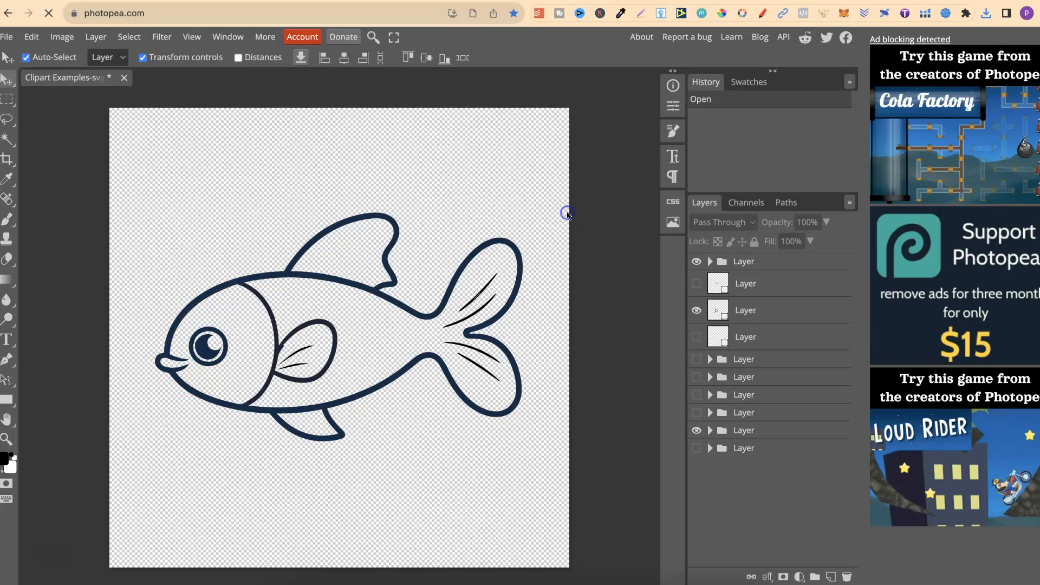
left_click(297, 577)
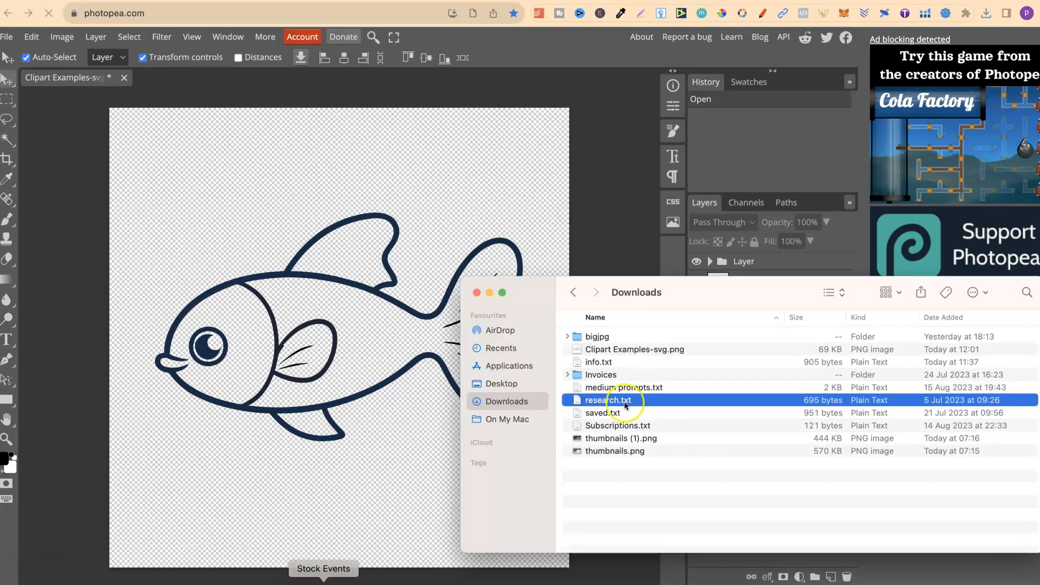
left_click(641, 350)
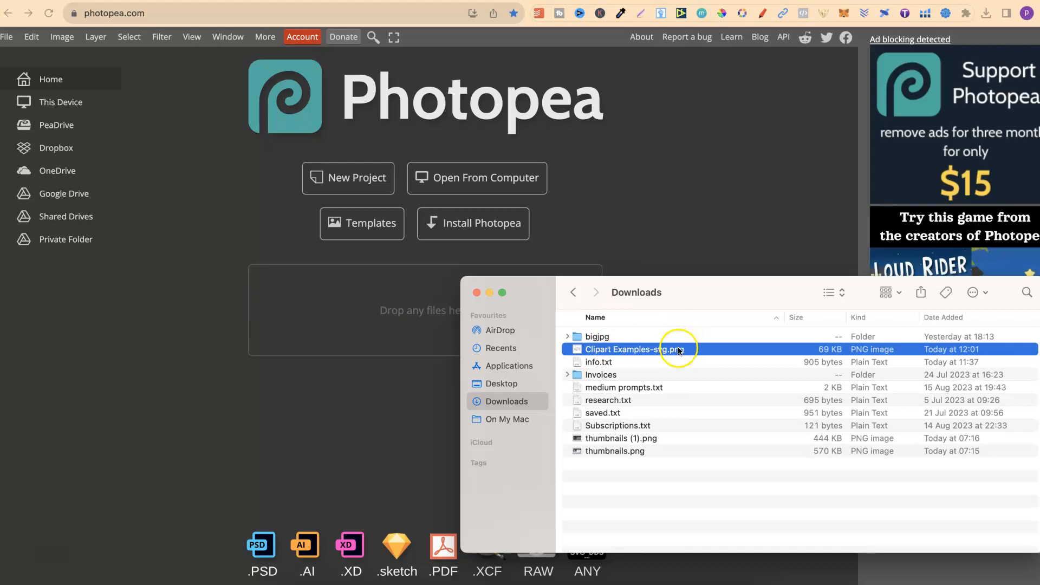
left_click_drag(362, 325, 364, 308)
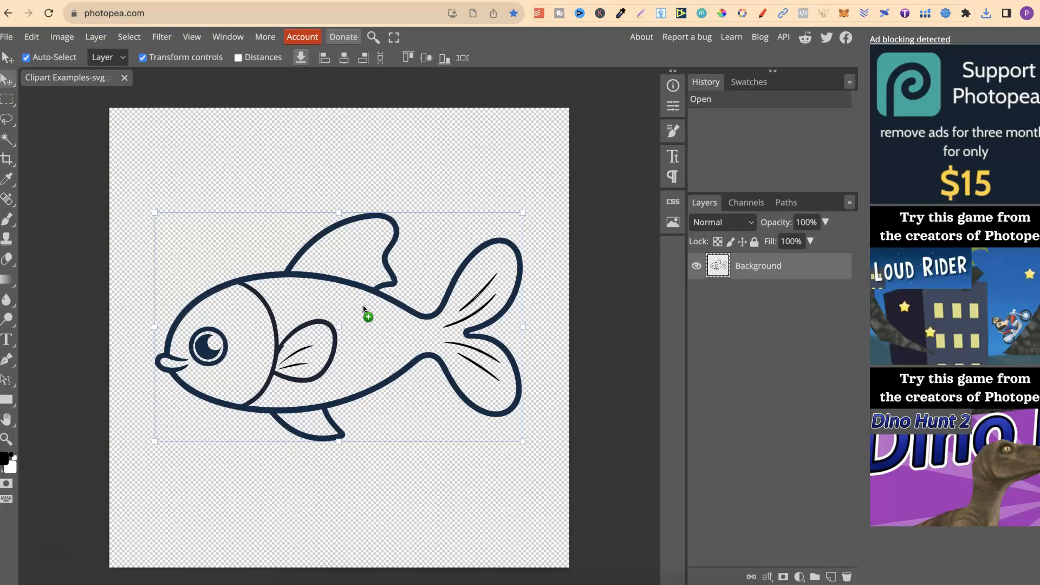
Fill the fish's body outline, pupil and eye ring with black (000000) using the Paint Bucket Tool
left_click(8, 282)
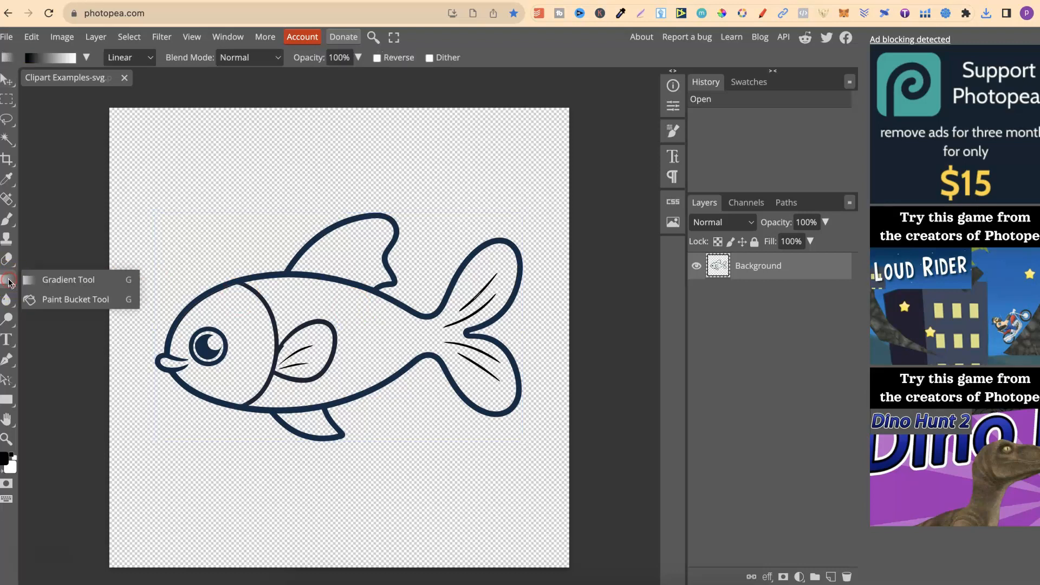
left_click(49, 300)
left_click(5, 458)
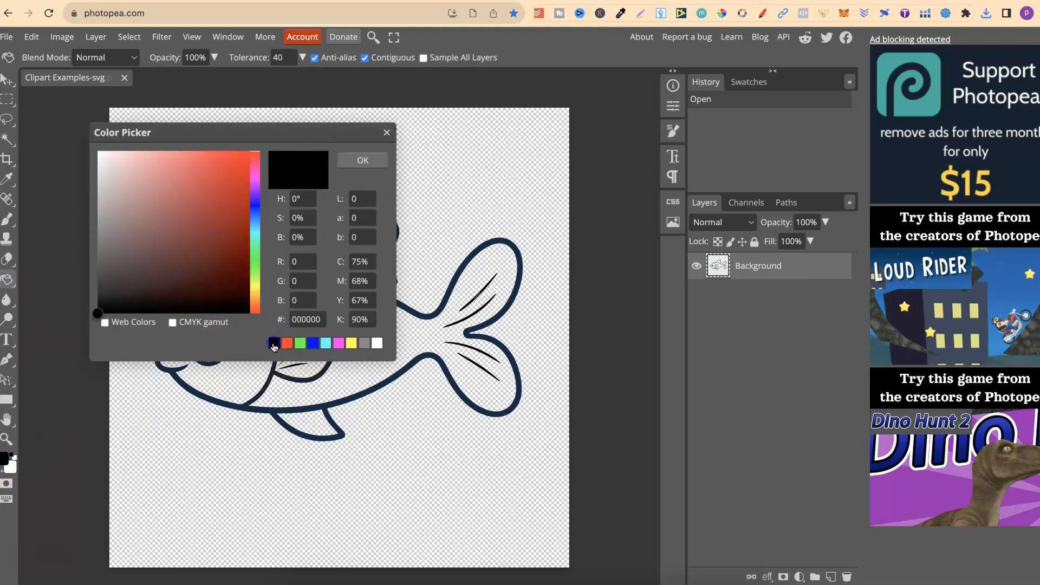
left_click(370, 160)
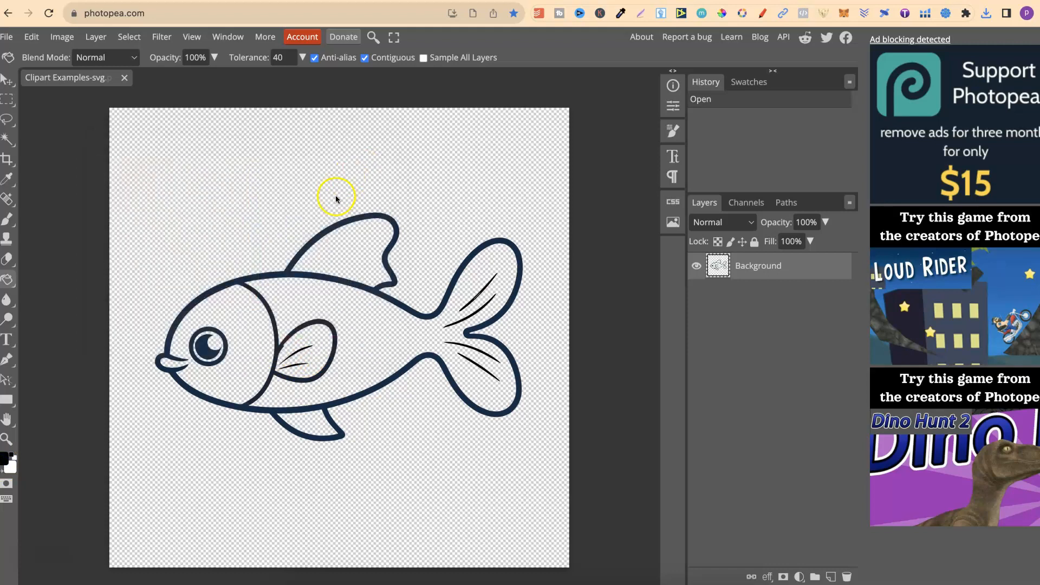
left_click(330, 231)
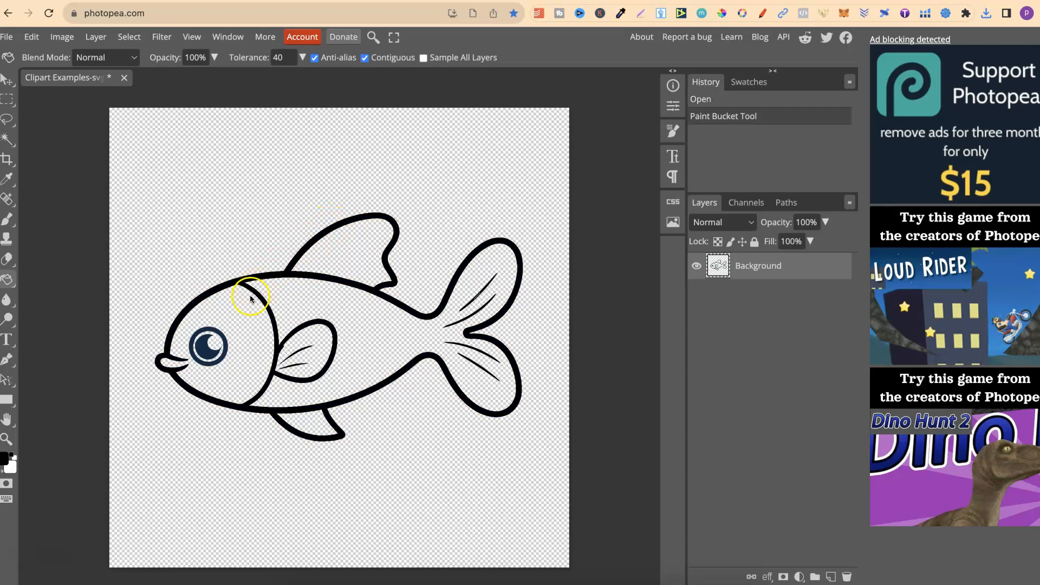
left_click(206, 351)
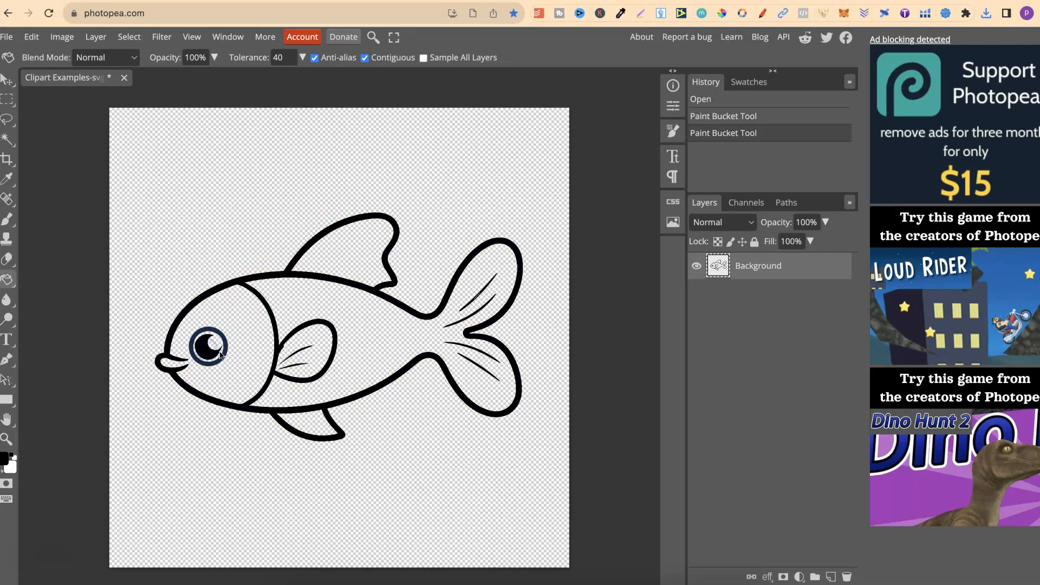
left_click(222, 362)
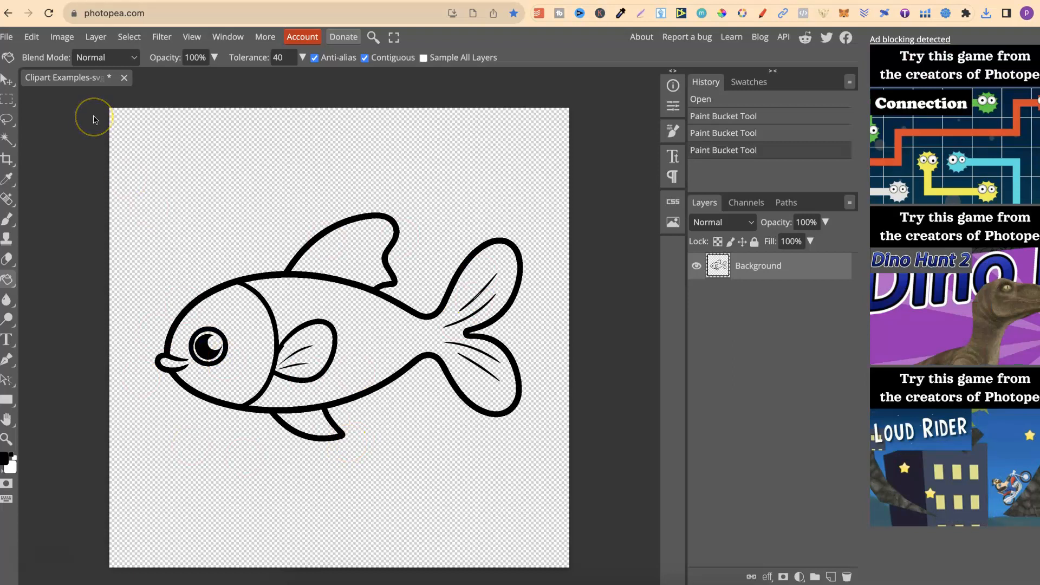
Export the recoloured black outline fish as a 1448 × 1448 px PNG and save it
left_click(7, 37)
mouse_move(38, 148)
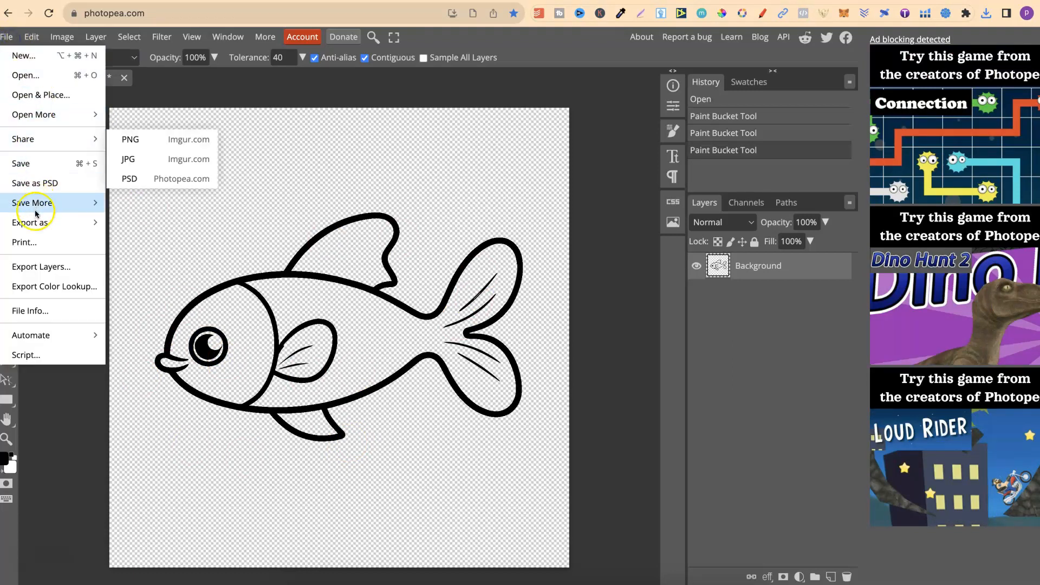
mouse_move(60, 223)
left_click(125, 222)
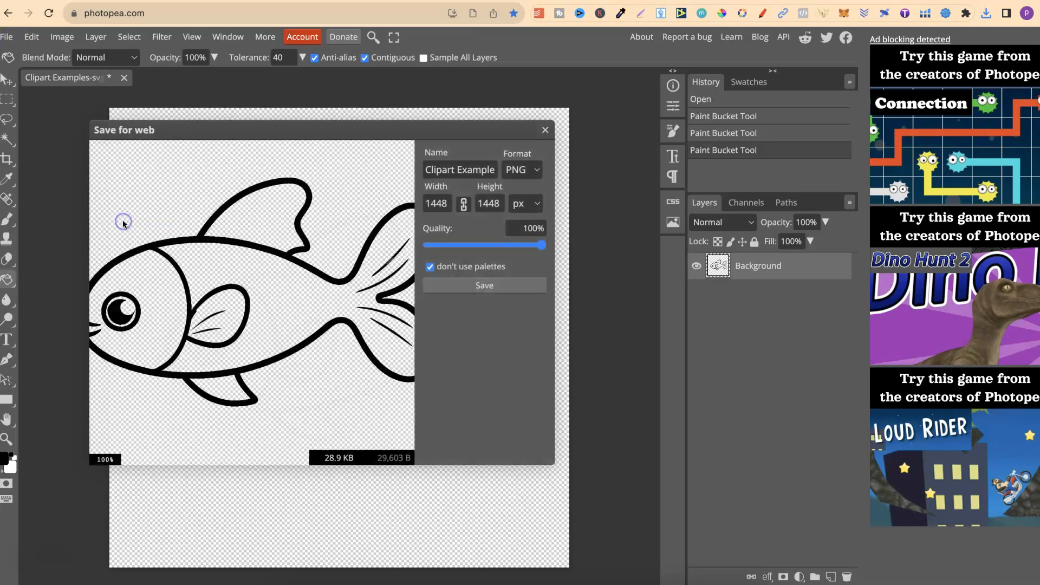
left_click(454, 290)
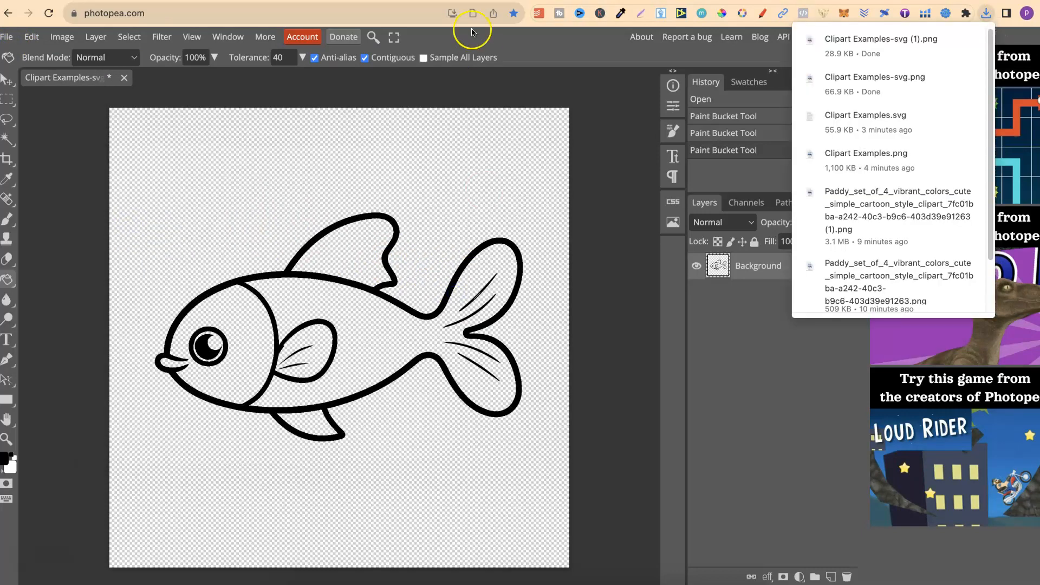
Switch to the Clipart Examples design in Canva and upload Clipart Examples-svg (1).png from Downloads into the Animals folder
left_click(382, 1)
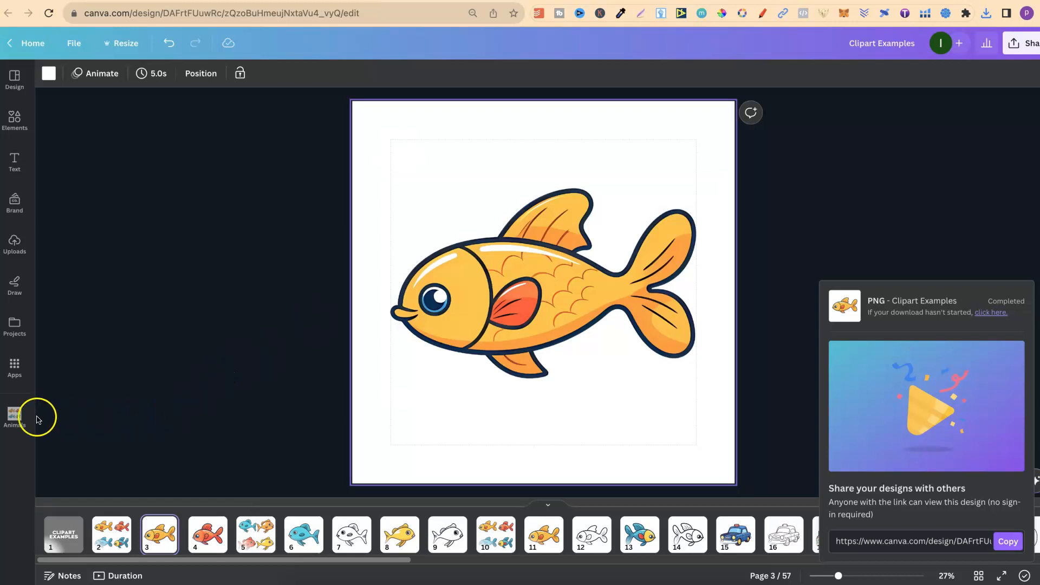
left_click(16, 416)
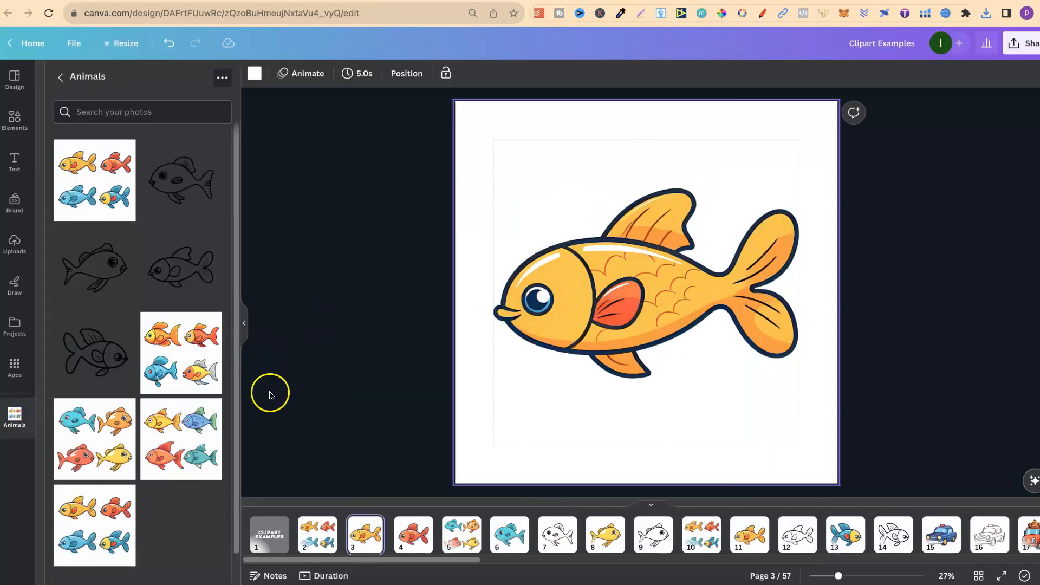
left_click(297, 584)
left_click_drag(720, 348, 347, 334)
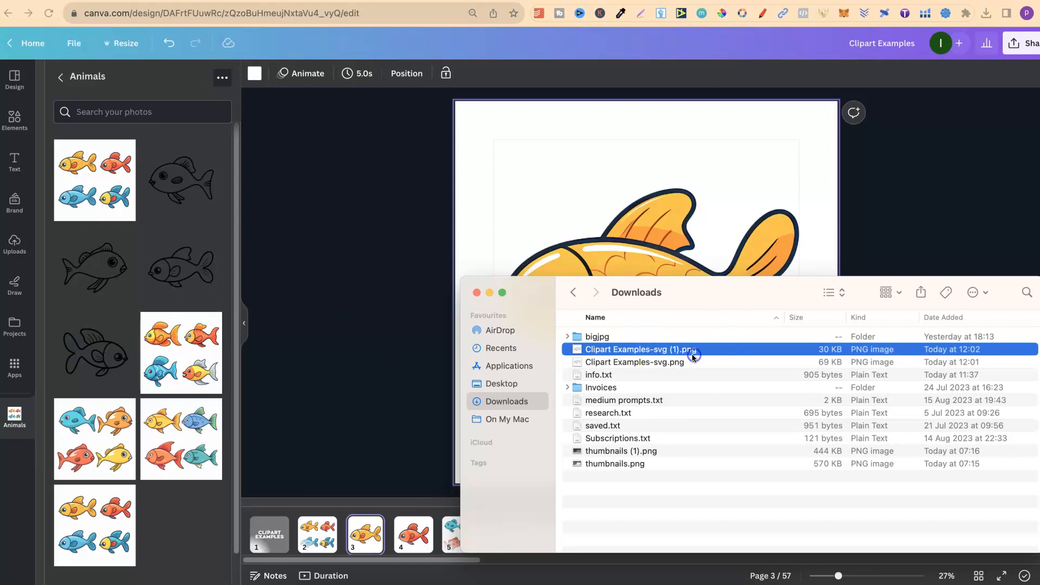
left_click_drag(586, 349, 214, 304)
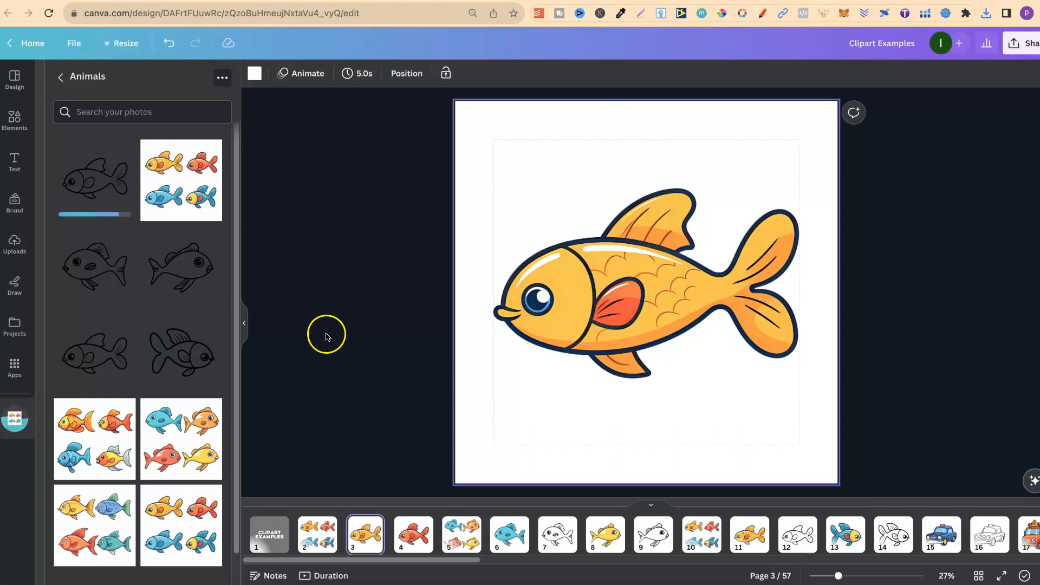
Duplicate page 3, which holds the single orange fish
mouse_move(387, 537)
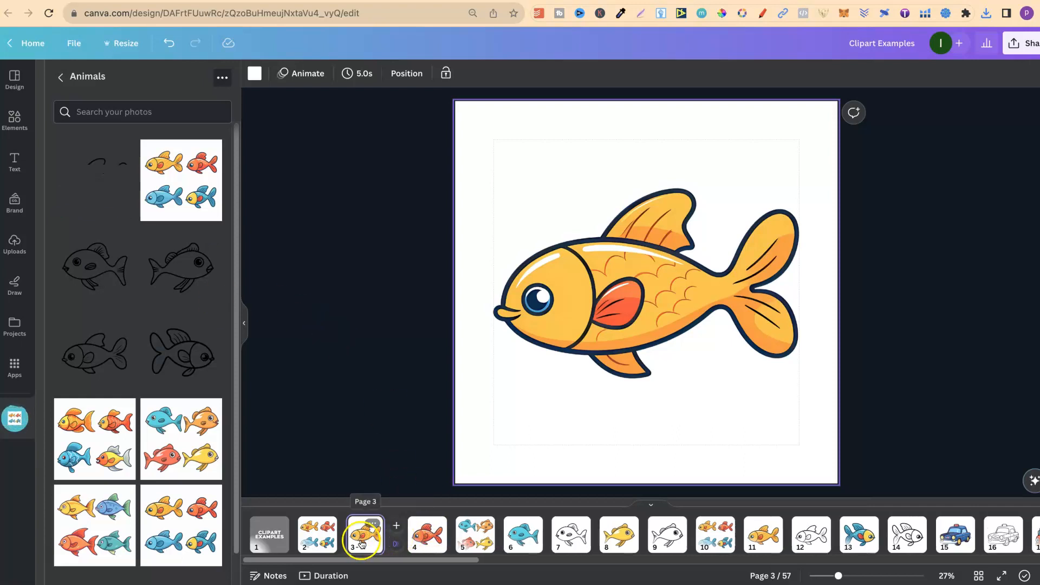
left_click(370, 538)
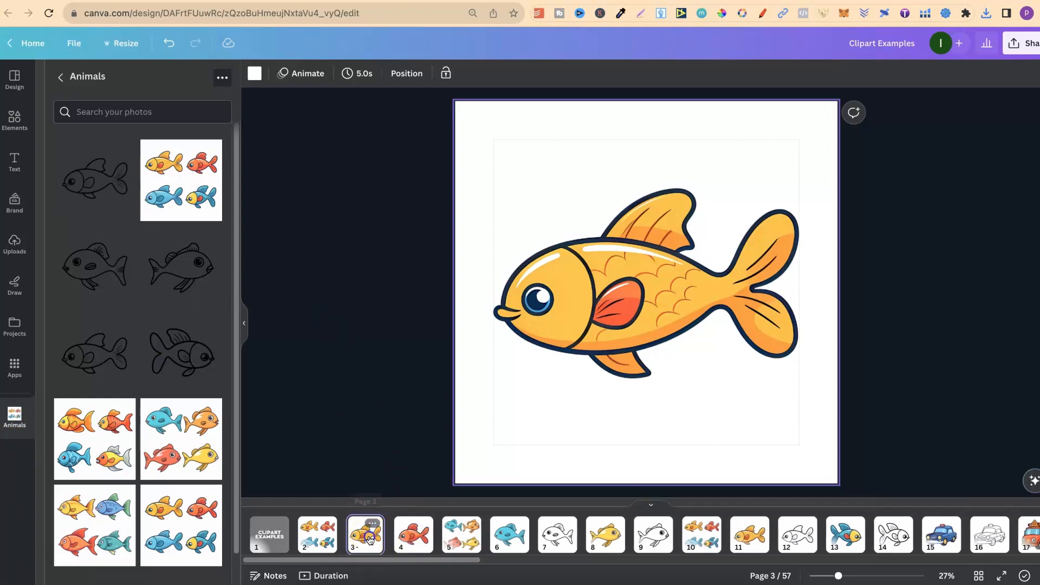
key("ctrl+d")
left_click(184, 213)
Add the uploaded black outline fish to the duplicated page and enlarge it to 2500 × 2500 px, covering the whole page
left_click(81, 181)
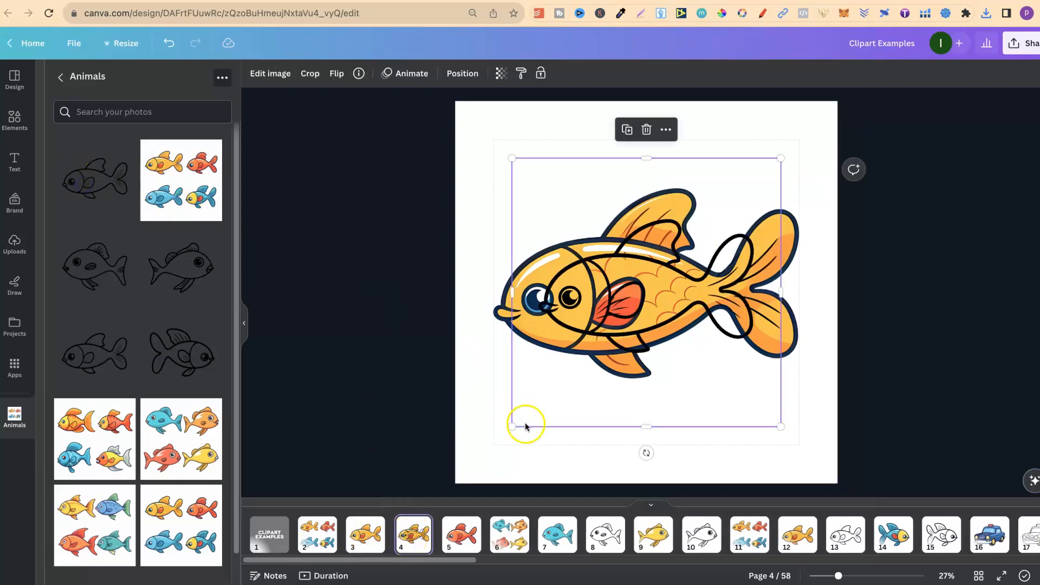
left_click_drag(510, 429, 455, 483)
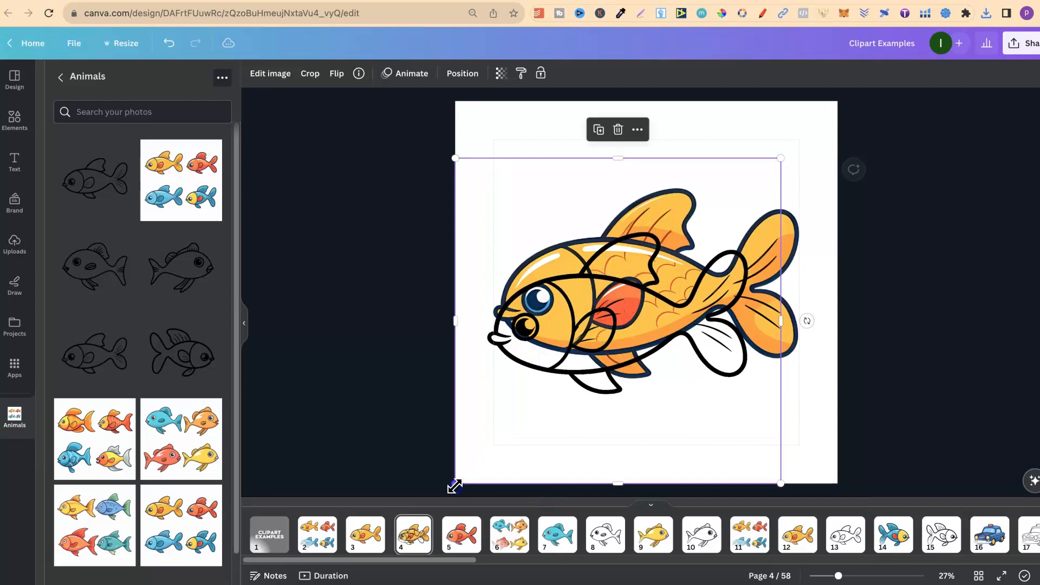
left_click_drag(780, 158, 847, 103)
Send the outline fish to the back and delete the coloured fish from page 4
left_click(462, 73)
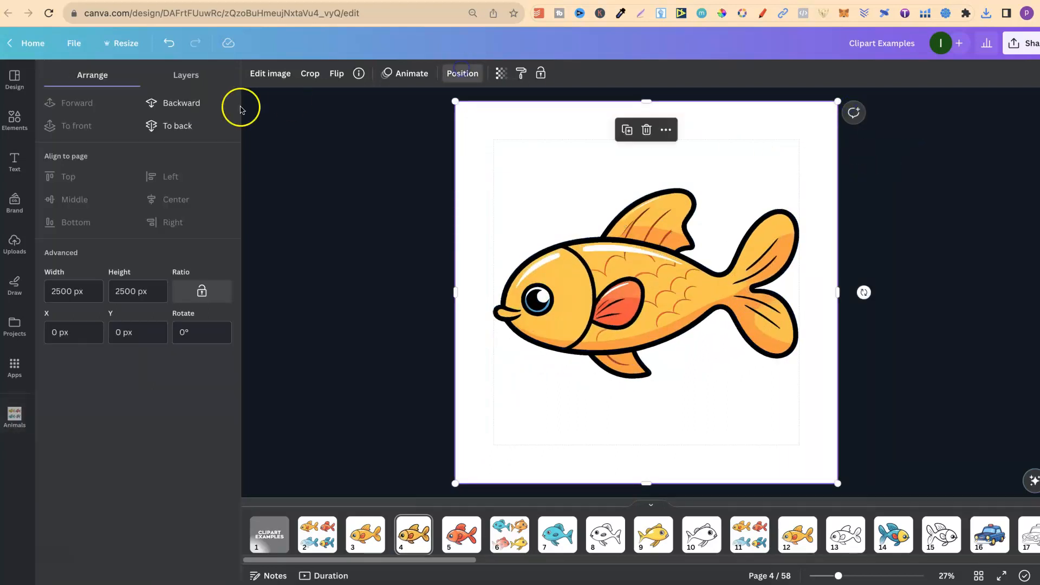
left_click(175, 128)
left_click(661, 279)
key("Delete")
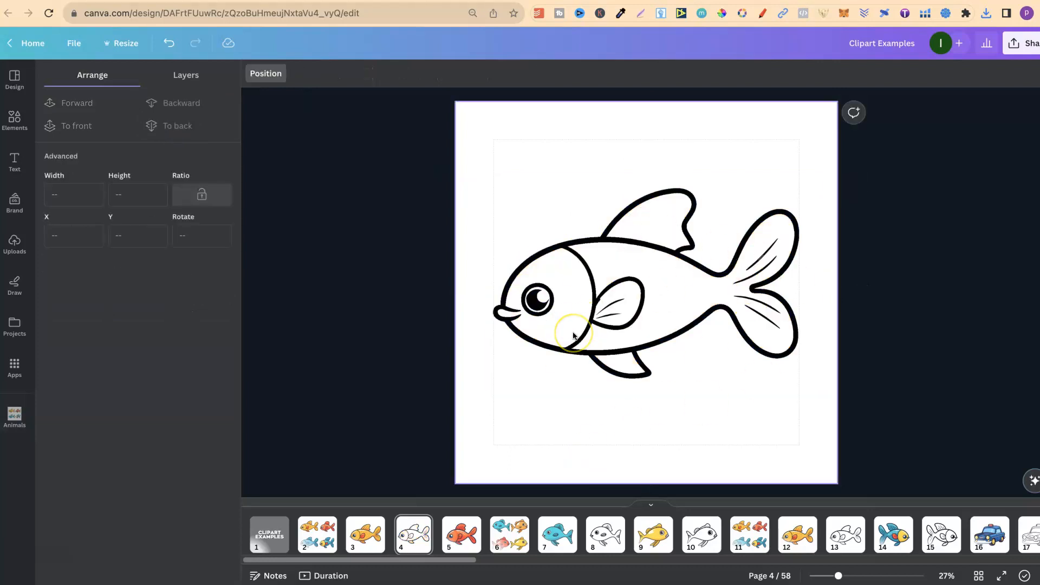
Compare the coloured fish on page 3 with its outline version on page 4 by switching between them
left_click(372, 538)
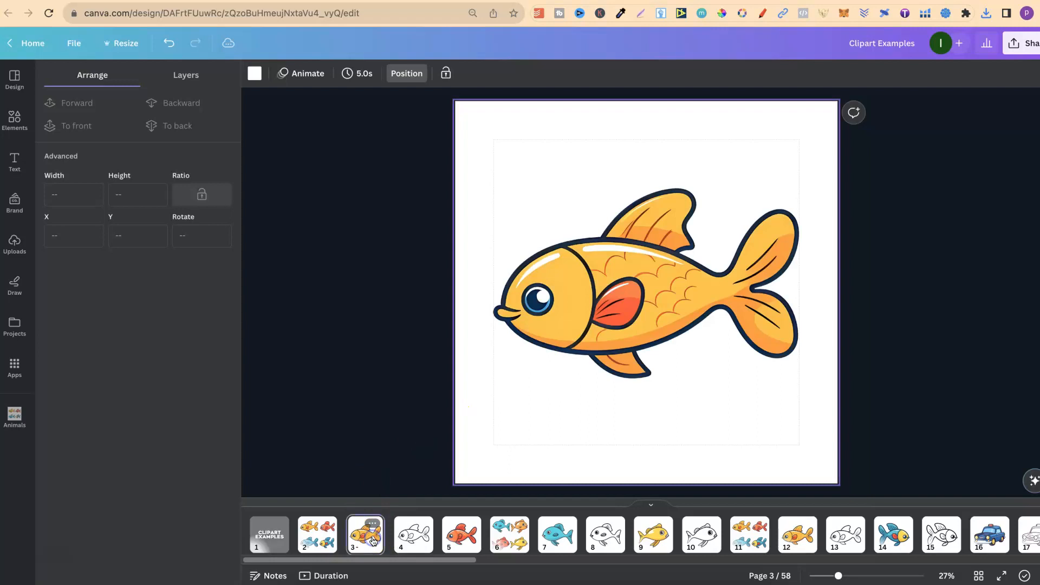
key("Right")
key("Left")
key("Right")
key("Left")
key("Right")
key("Left")
key("Right")
key("Left")
left_click(315, 423)
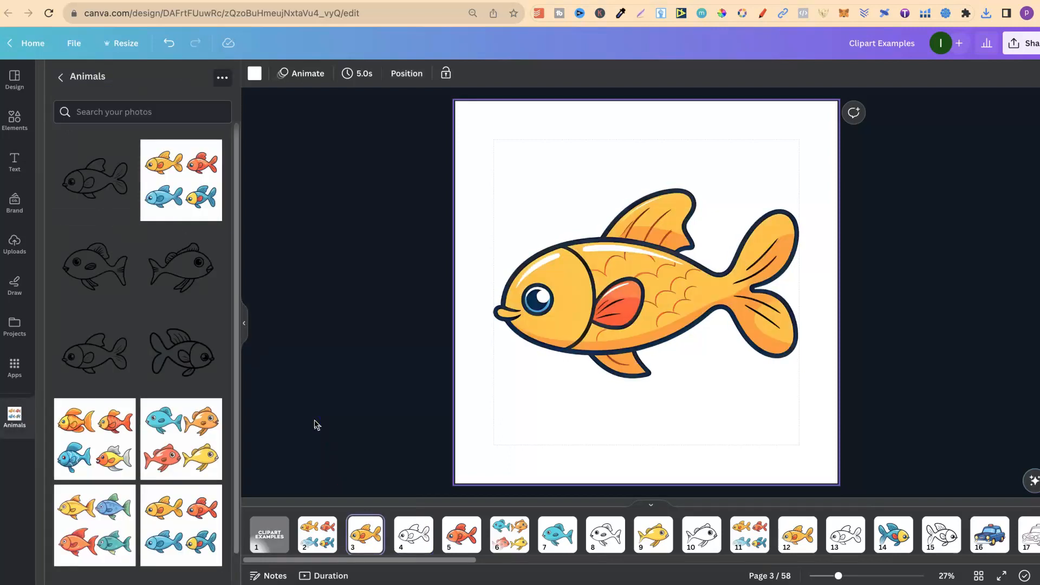
Show page 2 and download the uploaded outline fish image, Clipart Examples-svg (1), from the Animals folder
left_click(316, 541)
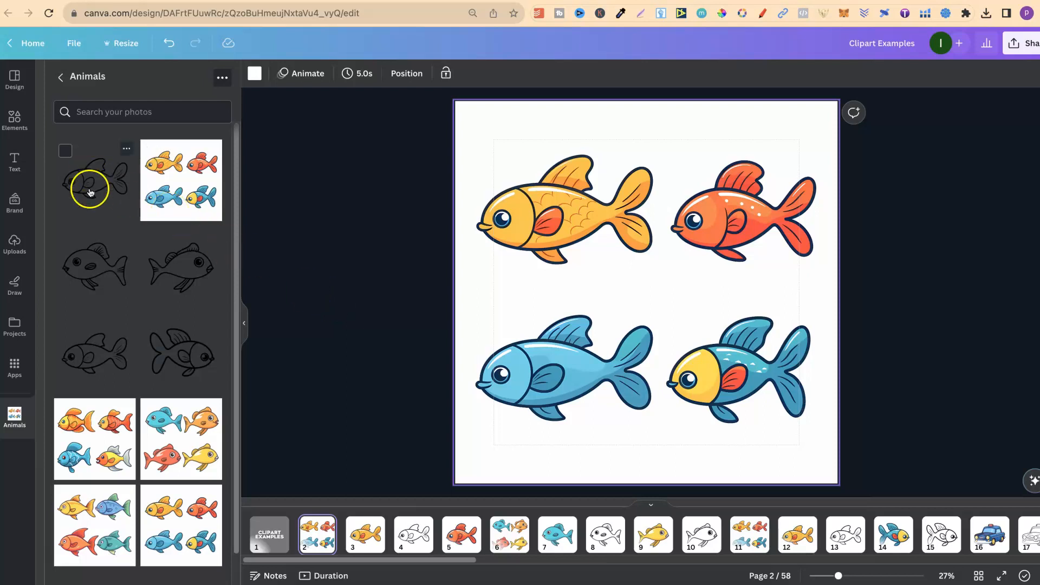
left_click(127, 145)
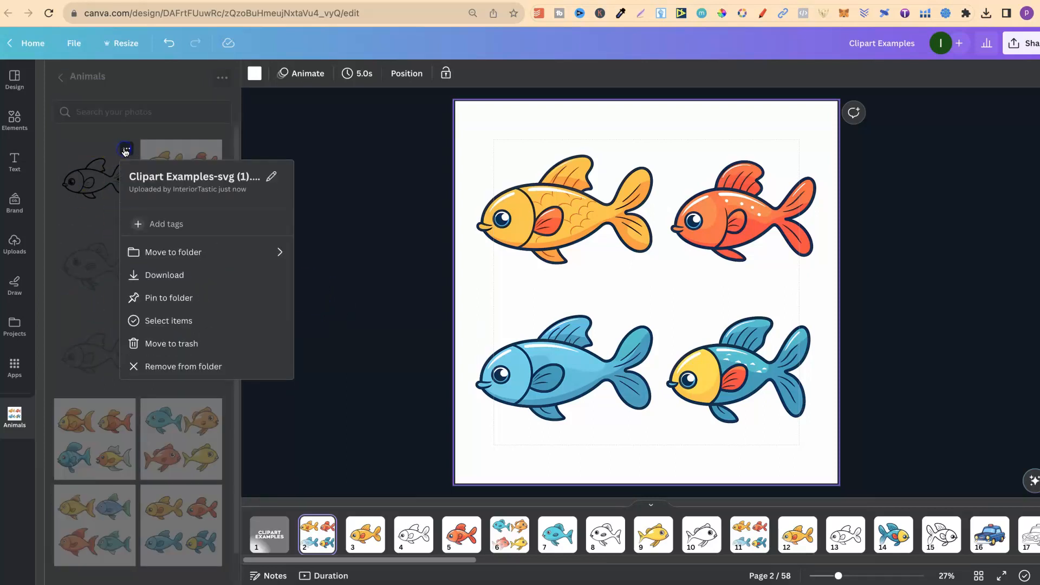
left_click(164, 277)
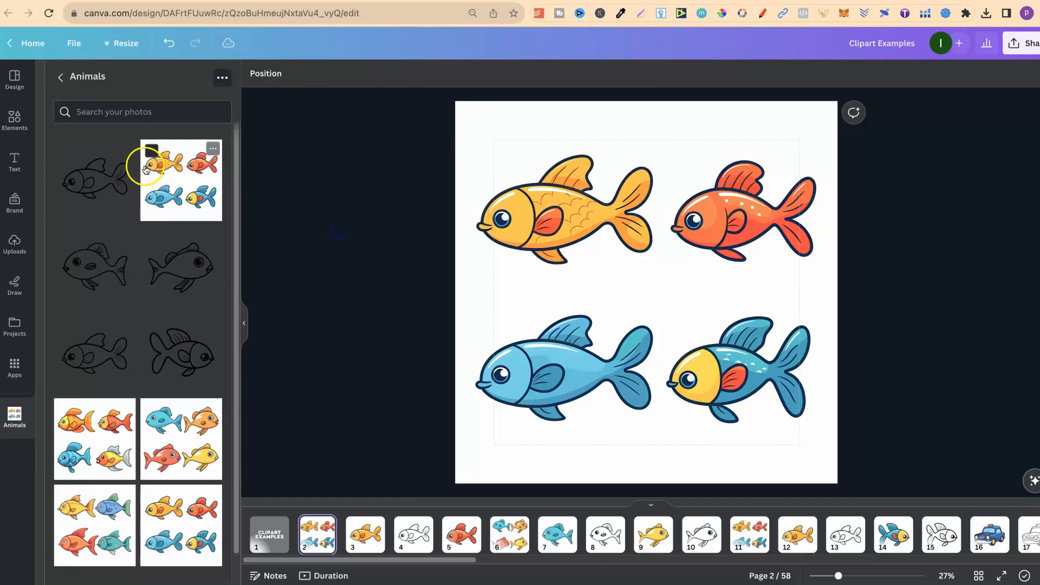
left_click(126, 148)
left_click(168, 274)
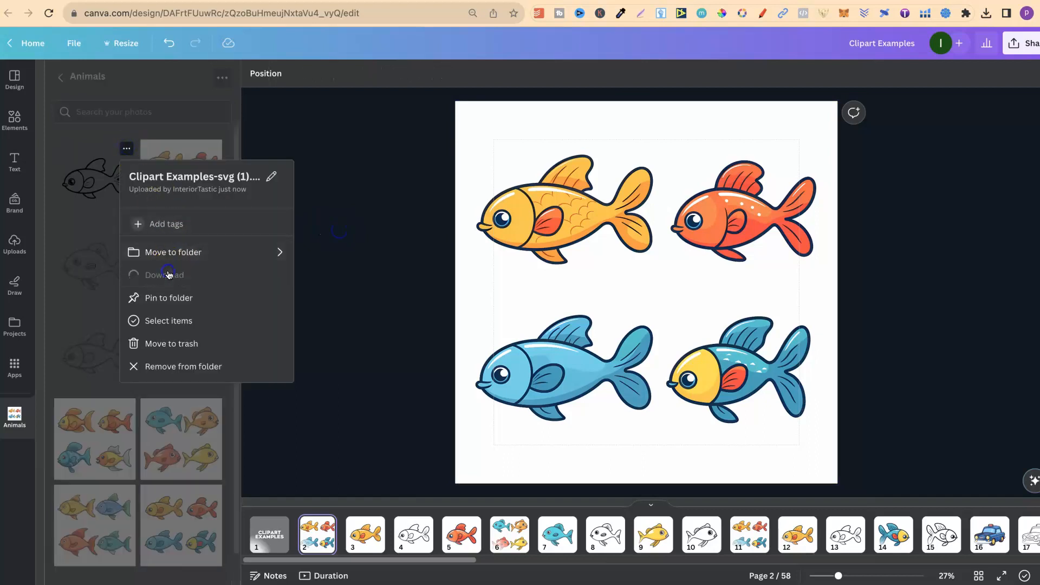
left_click(336, 422)
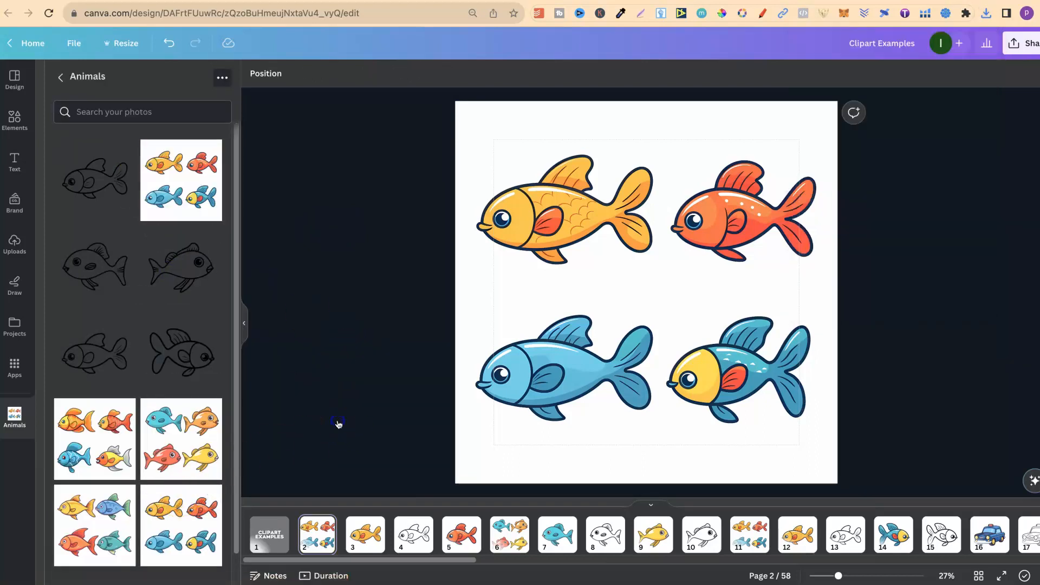
Show page 3 and restrict the transparent-background PNG download to the current page
left_click(362, 536)
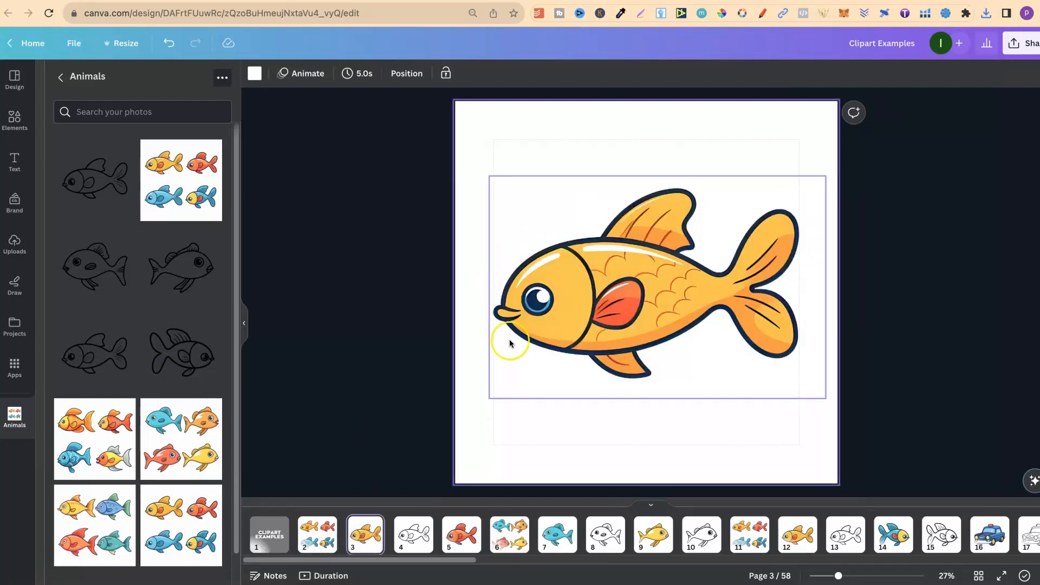
left_click(1022, 43)
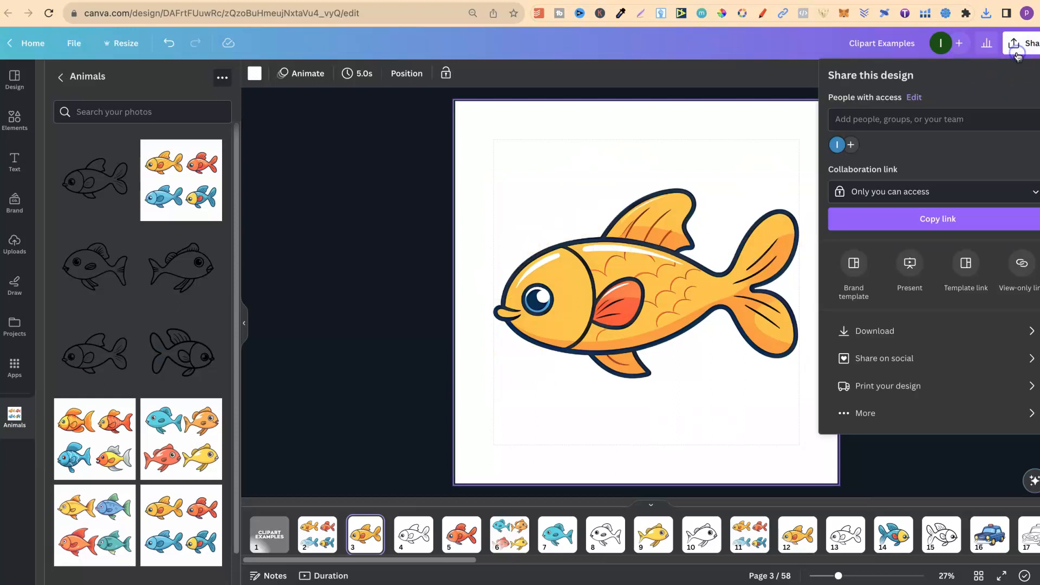
left_click(903, 339)
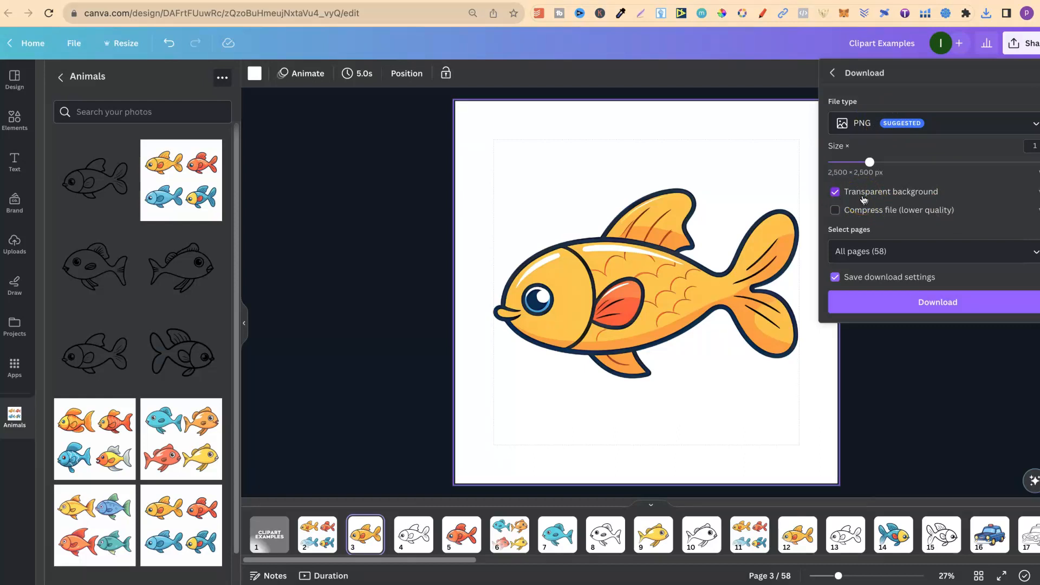
left_click(899, 240)
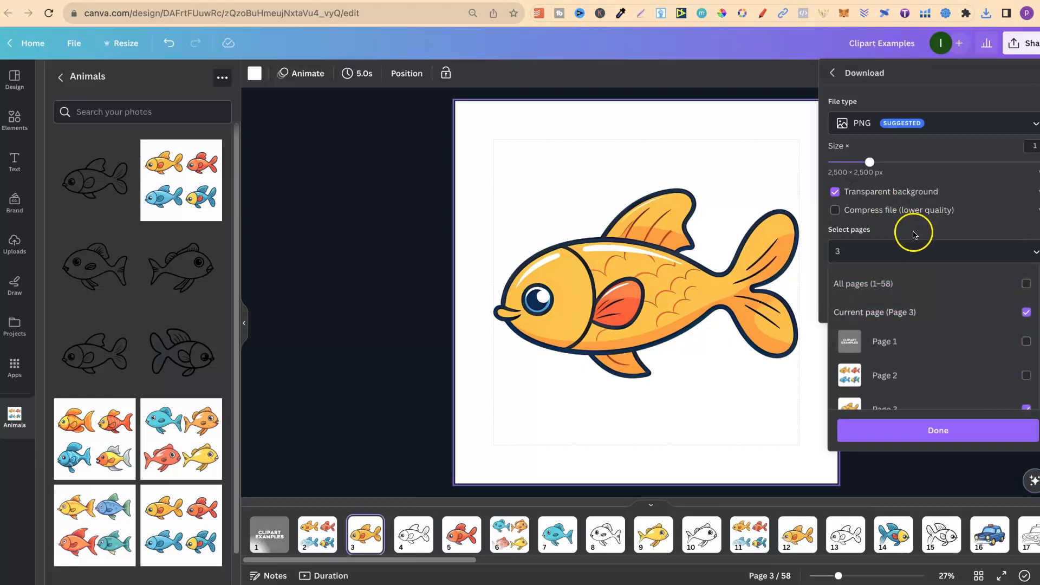
left_click(915, 233)
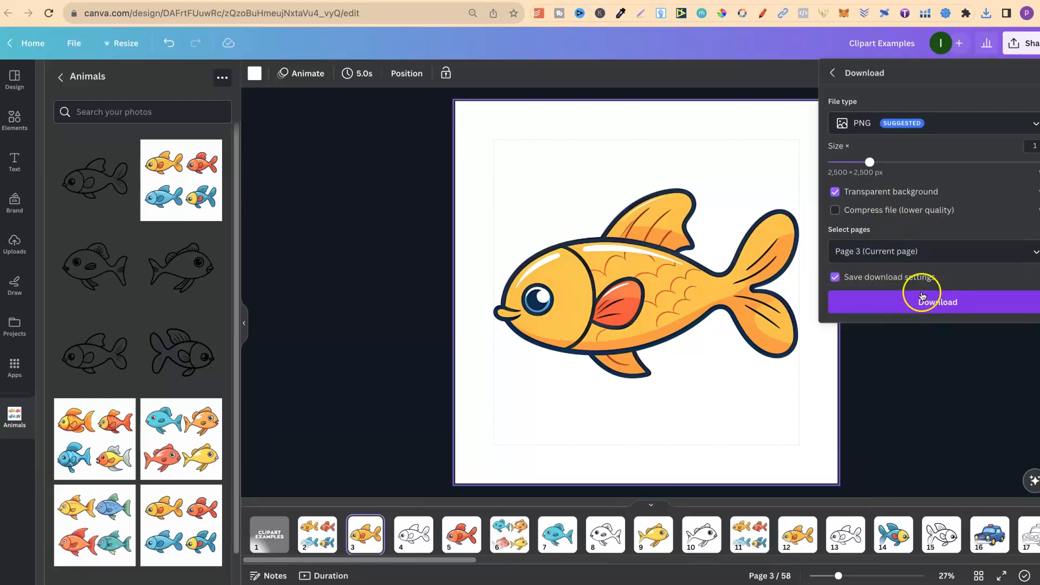
left_click(892, 362)
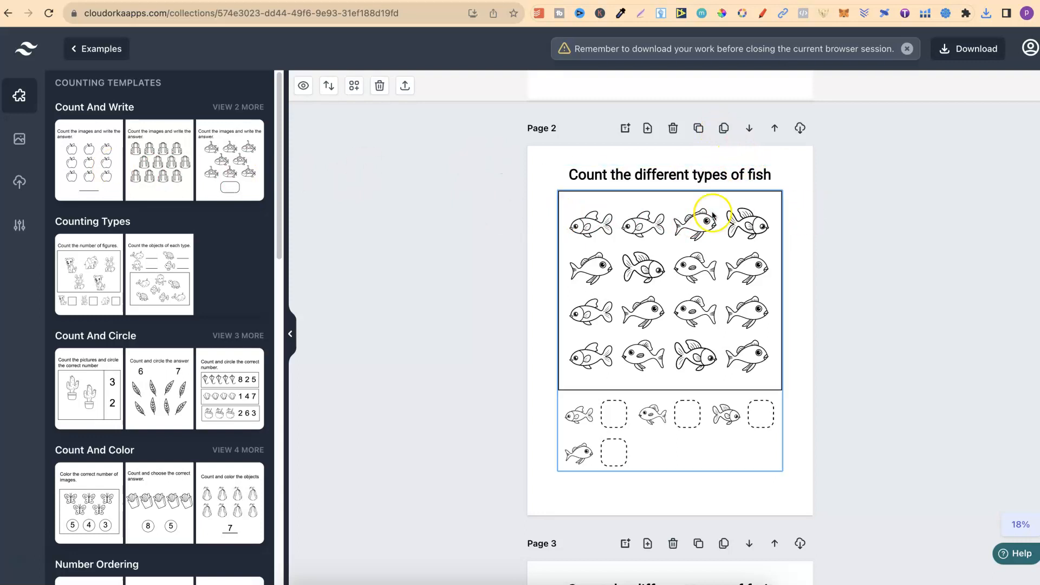
In the Cloudorka counting worksheet, add a blank page ahead of all others and insert the "Count the objects of each type" template on it
scroll(871, 187, "up", 7)
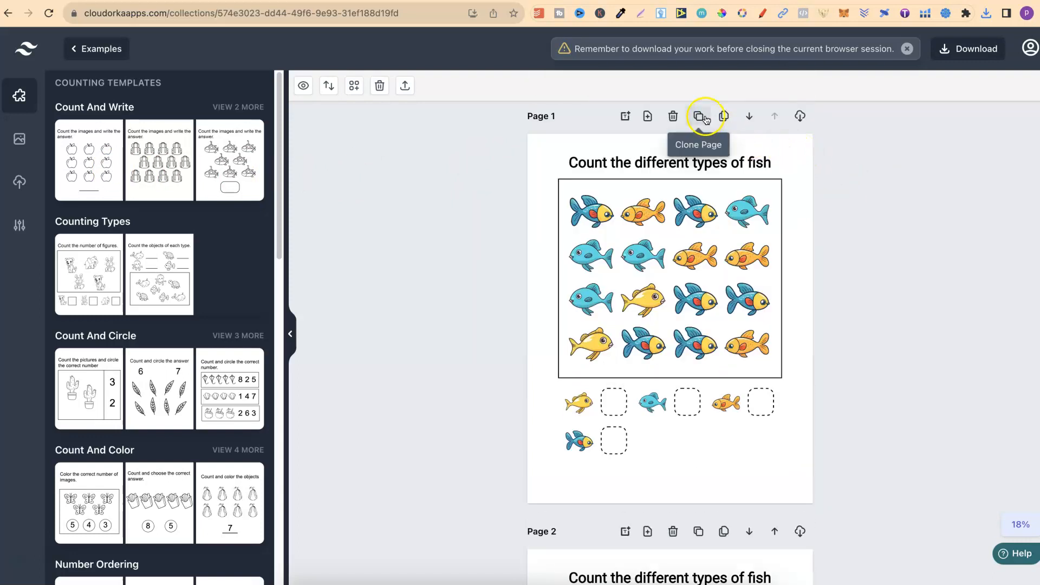
left_click(647, 116)
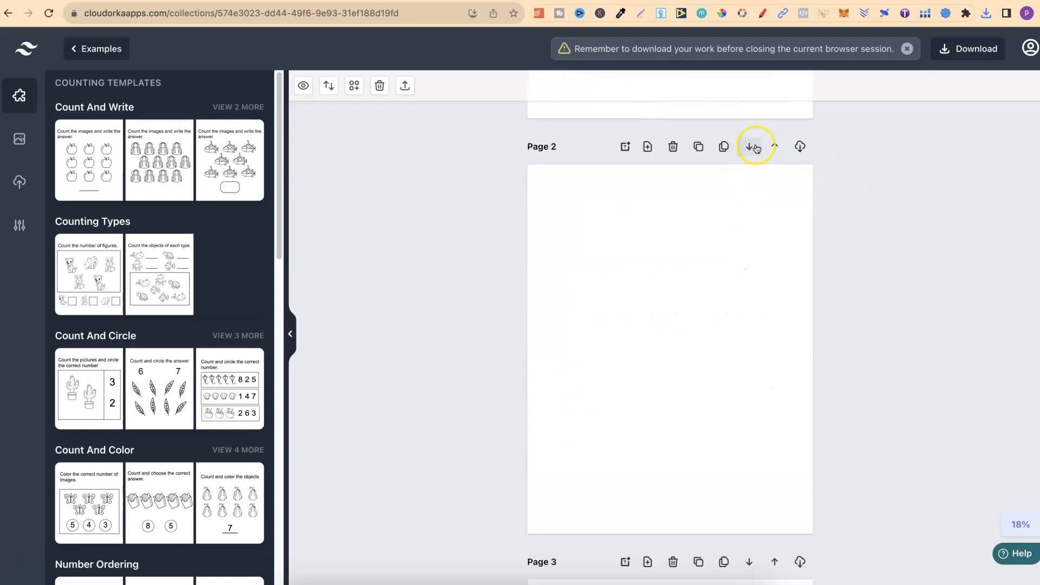
left_click(774, 147)
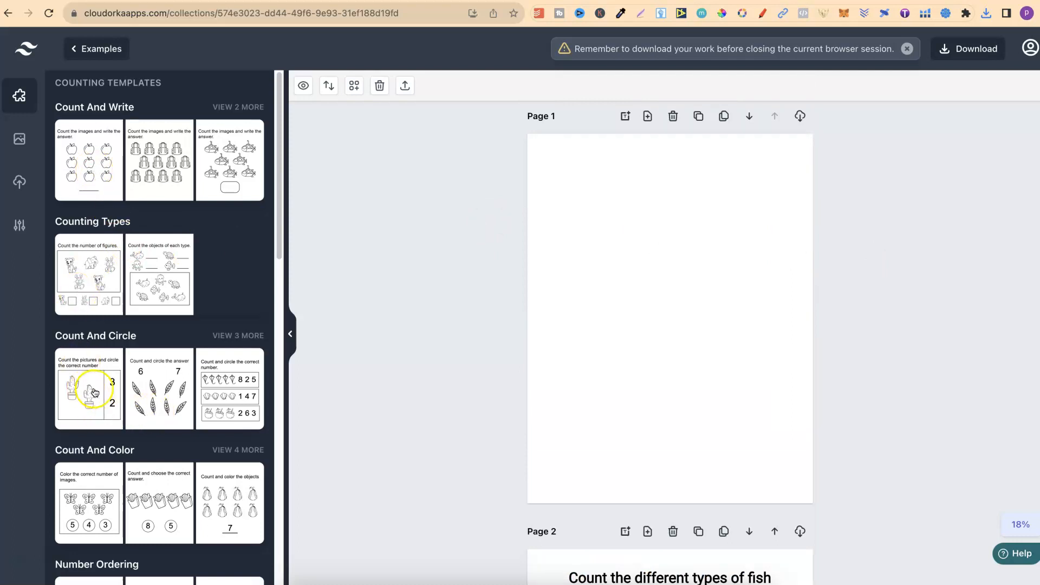
left_click(158, 266)
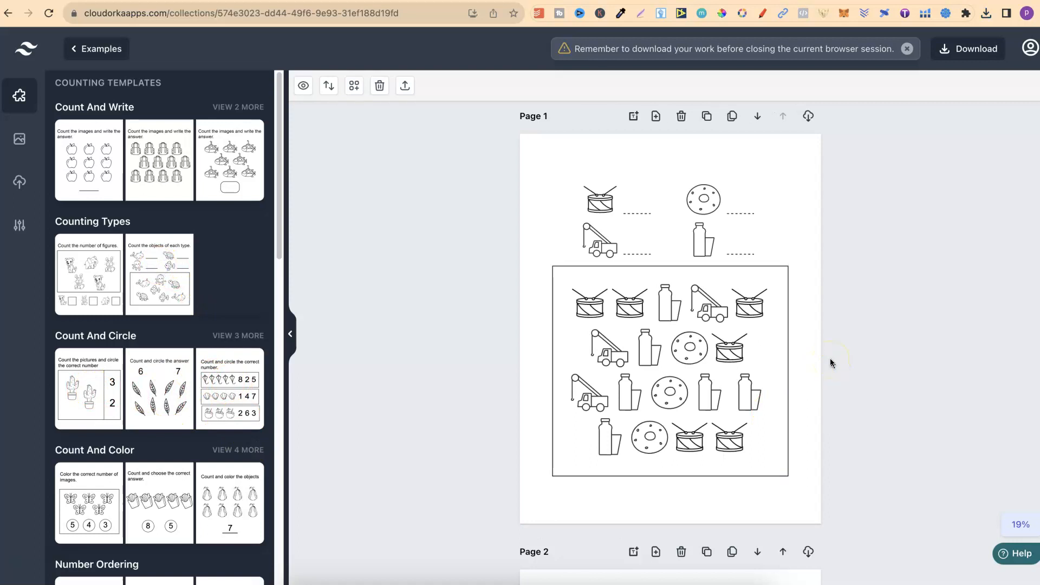
Look over the icon upload area, the clipart files in the Downloads folder and the image library, and return to the counting templates
left_click(403, 86)
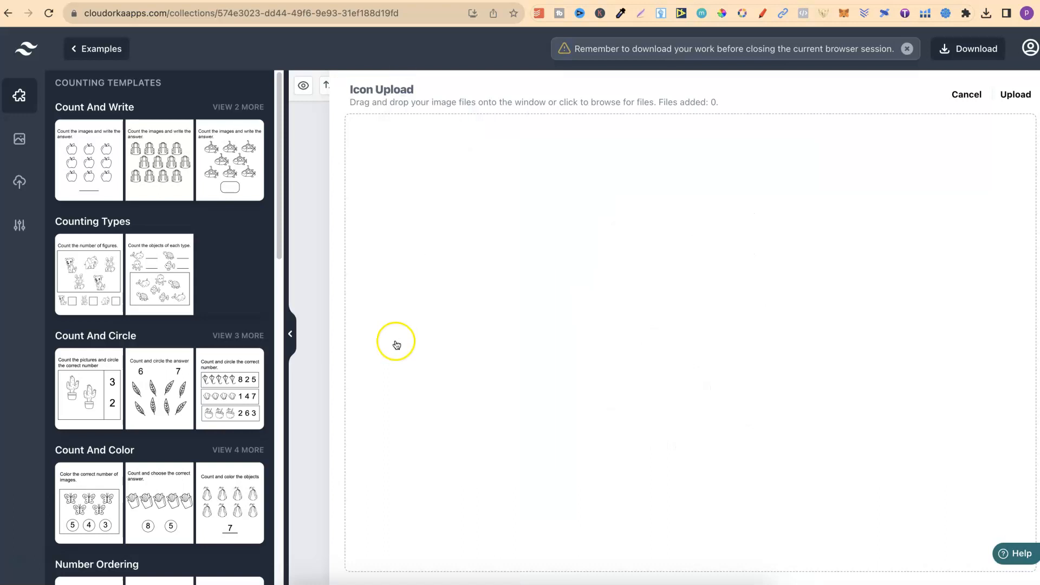
left_click(295, 581)
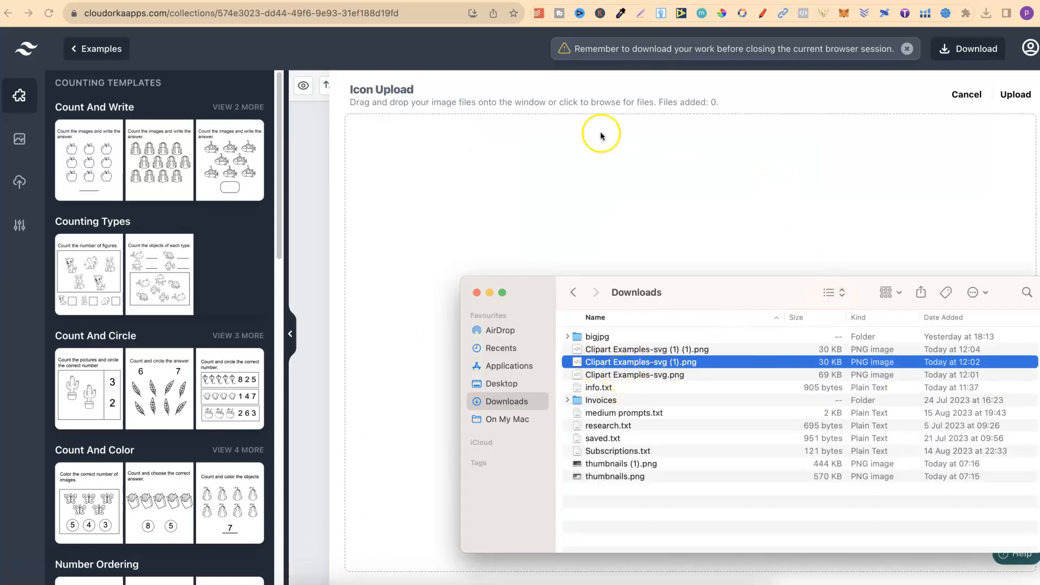
left_click(558, 100)
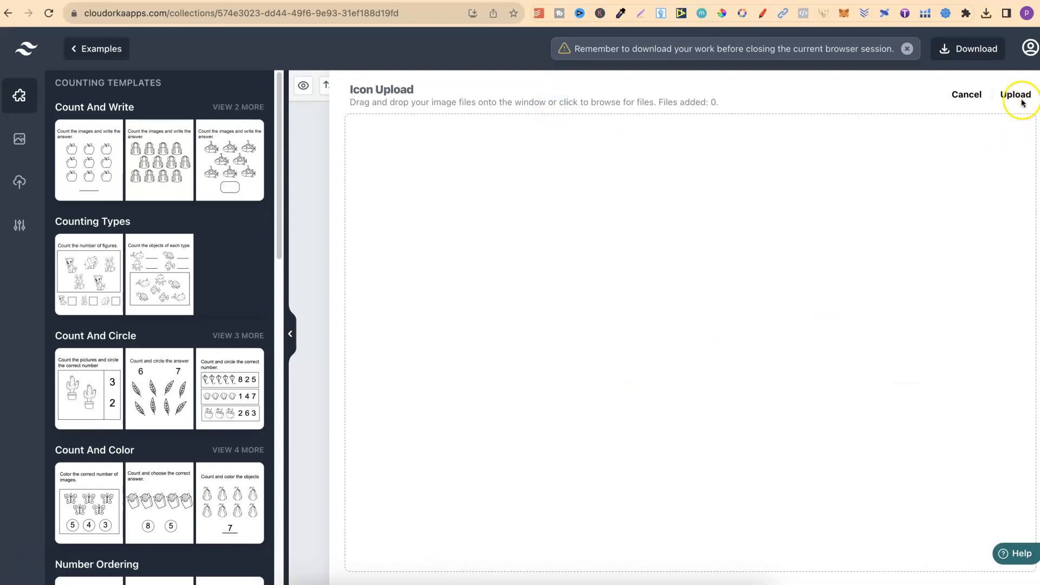
left_click(311, 178)
left_click(19, 138)
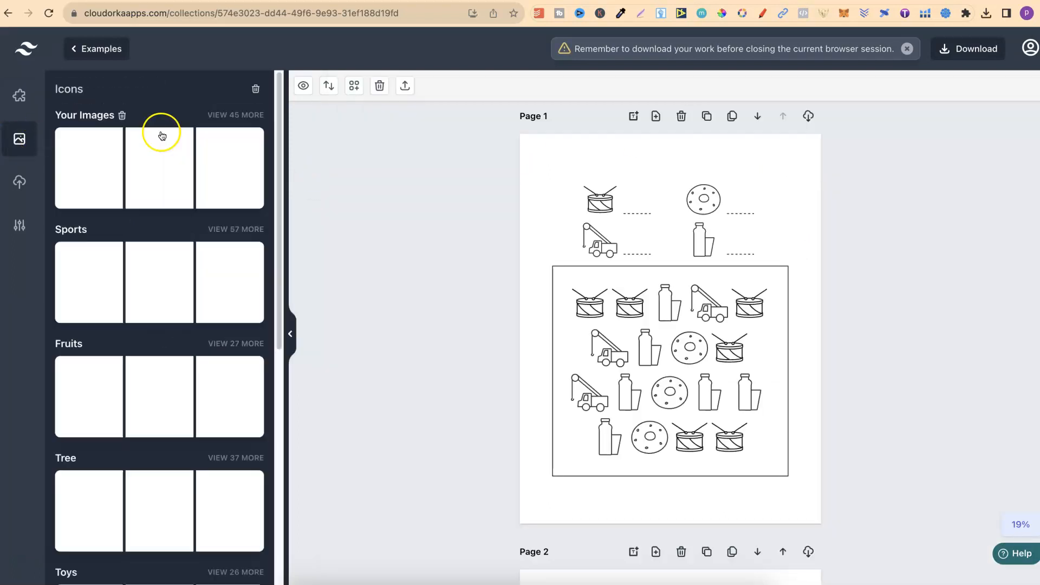
left_click(19, 95)
Replace the icons of the counting grid on page 1 with the four coloured fish from Your Images
left_click(587, 284)
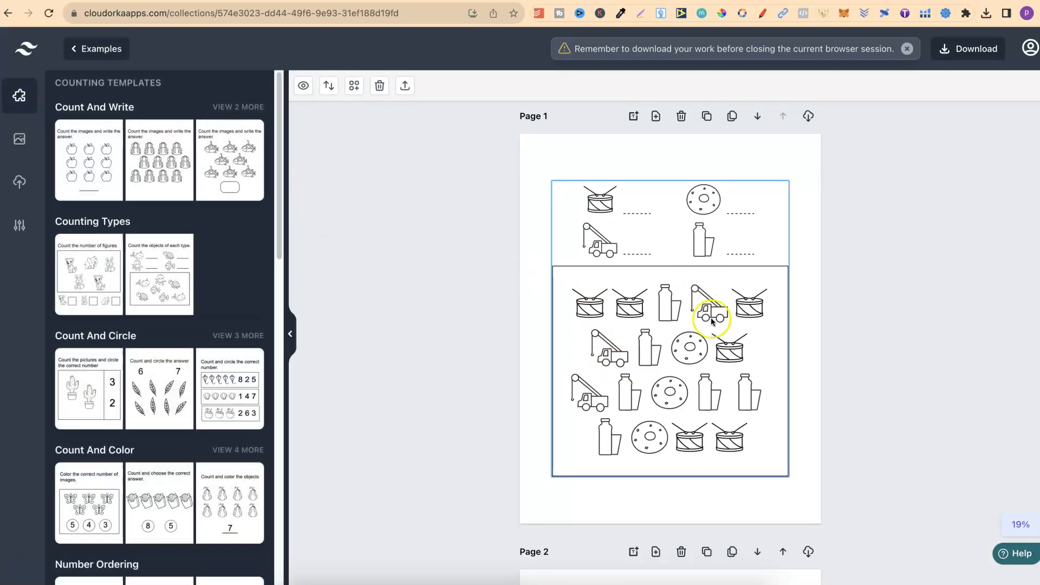
left_click(713, 259)
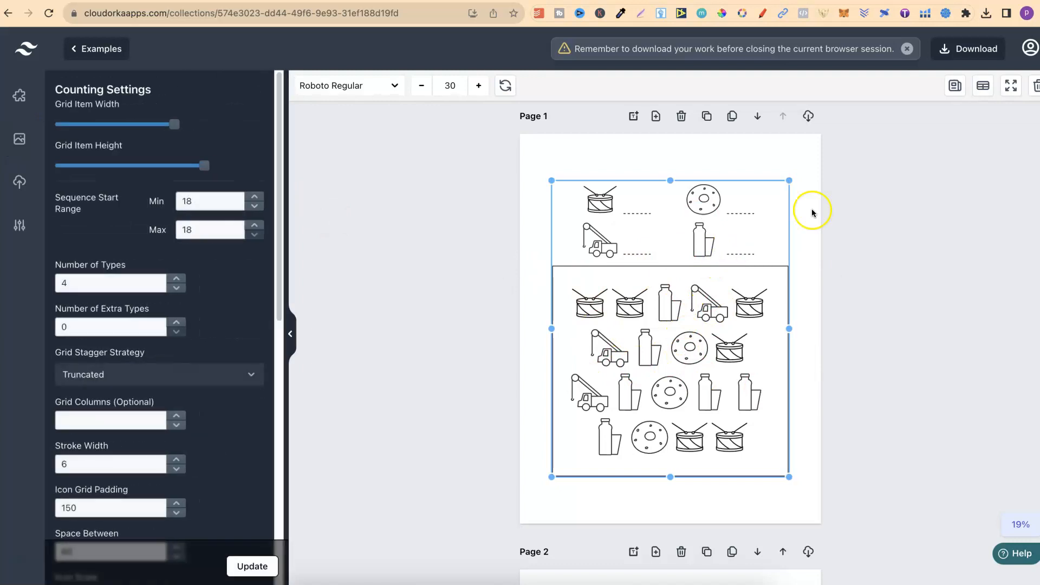
left_click(980, 95)
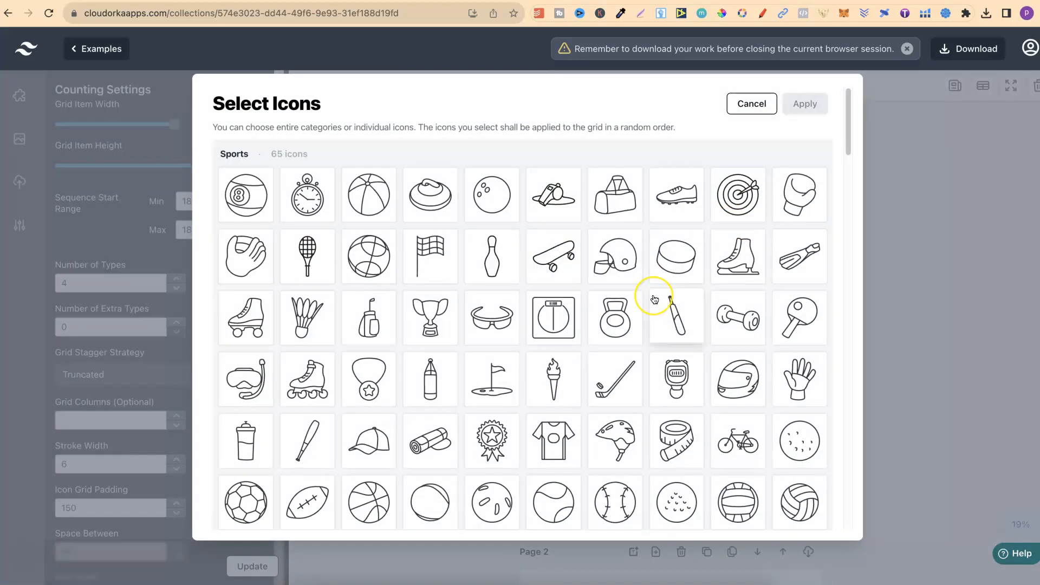
scroll(657, 298, "down", 10)
scroll(654, 299, "down", 15)
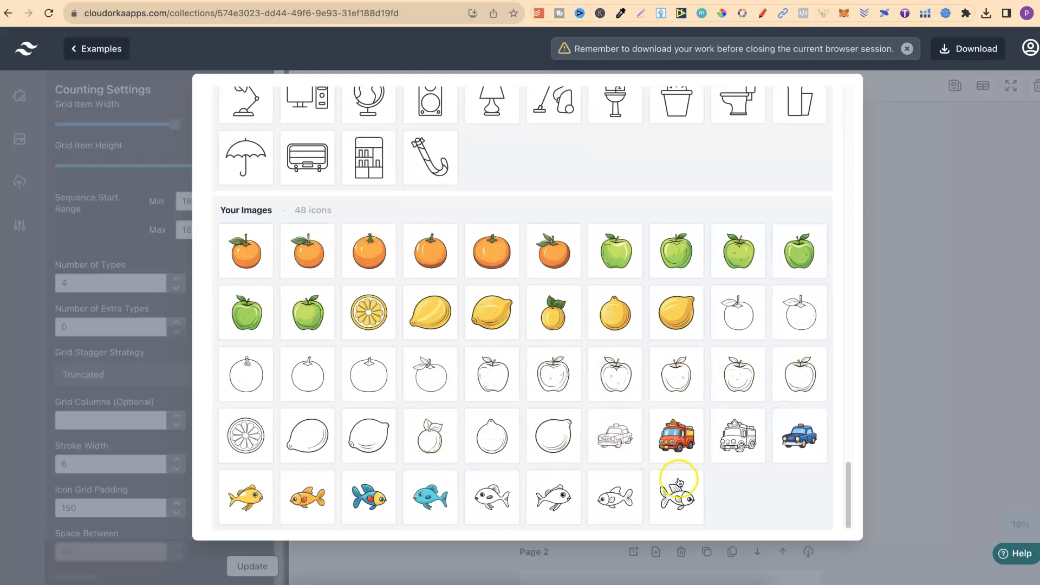
left_click(245, 501)
left_click(309, 501)
left_click(364, 500)
left_click(430, 495)
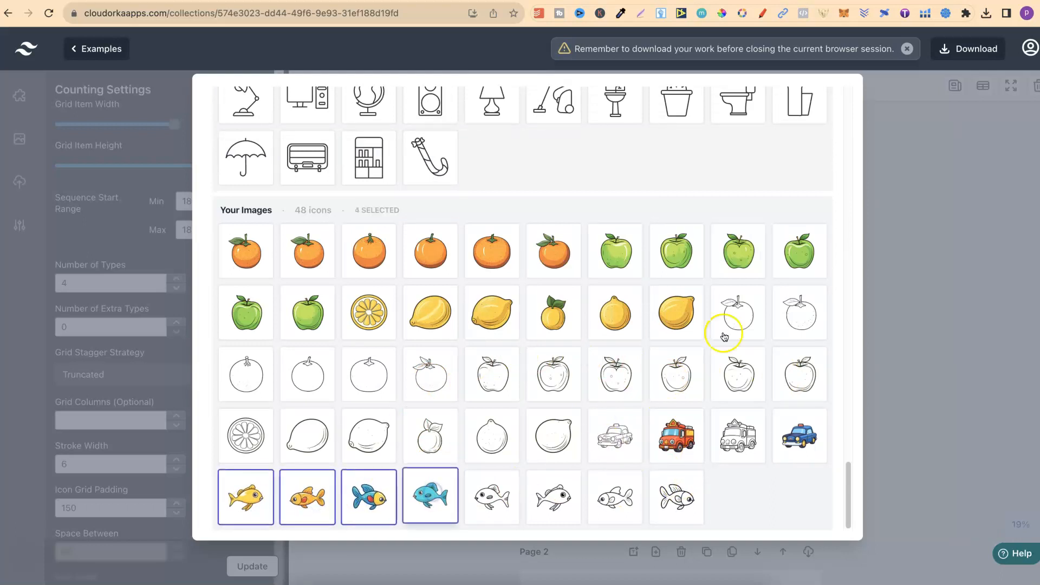
scroll(742, 271, "up", 3)
scroll(760, 219, "up", 5)
left_click(803, 106)
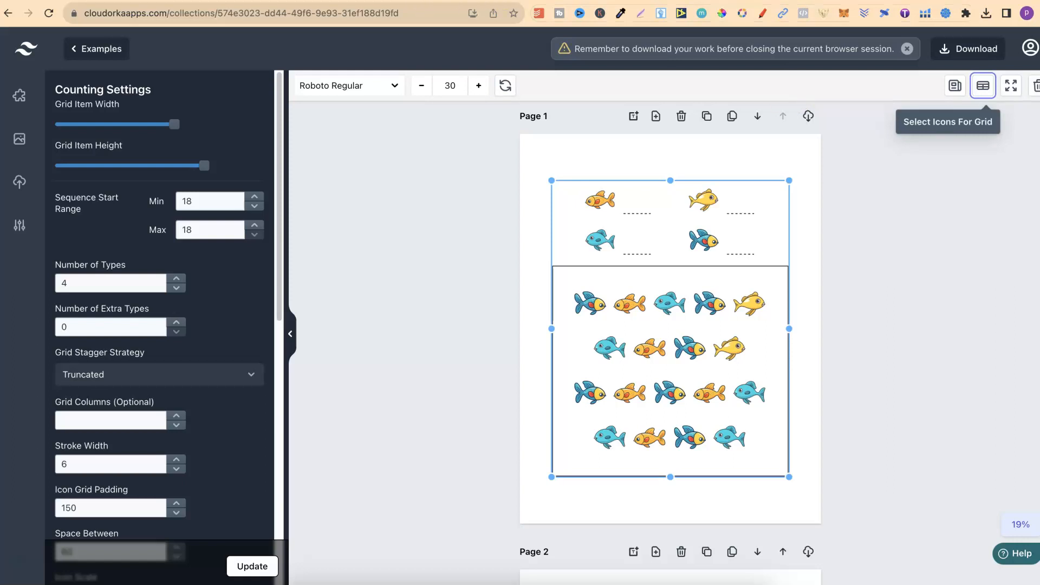
Switch to the Canva design and compare the coloured fish on page 3 with the outline fish on page 4
left_click(423, 2)
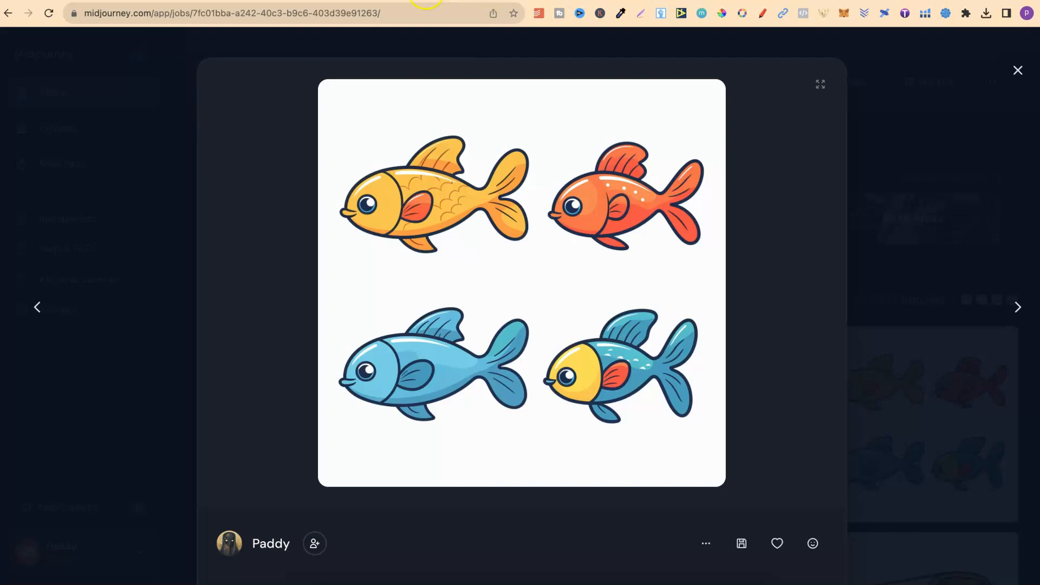
left_click(389, 1)
left_click(366, 535)
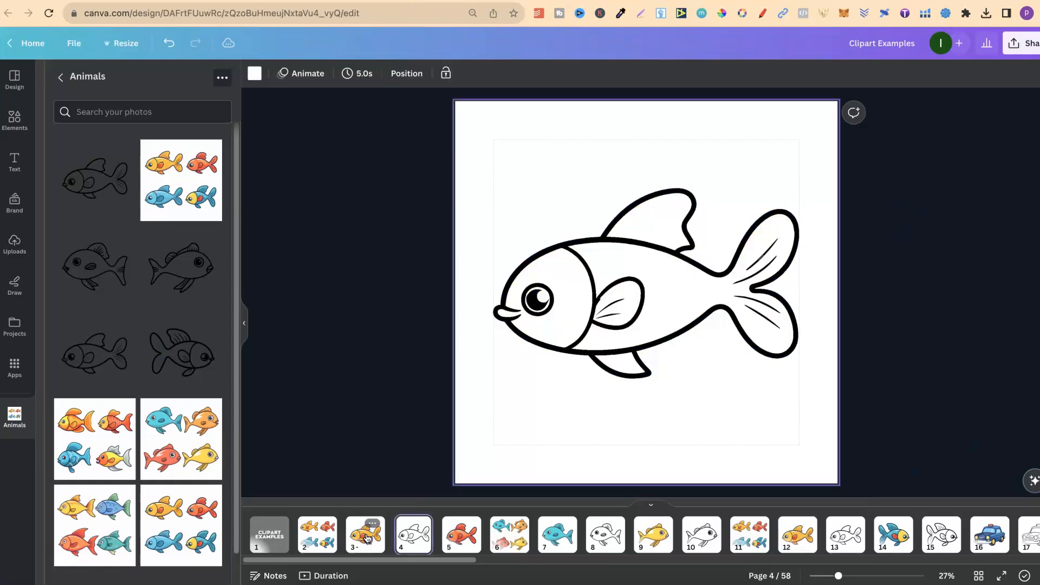
key("Right")
key("Left")
key("Right")
key("Left")
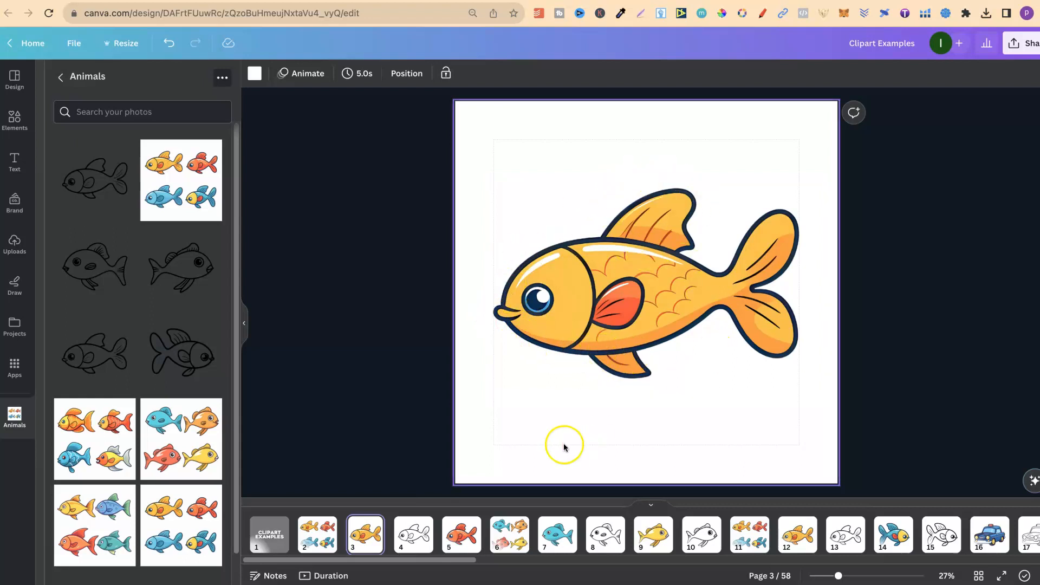
left_click(416, 534)
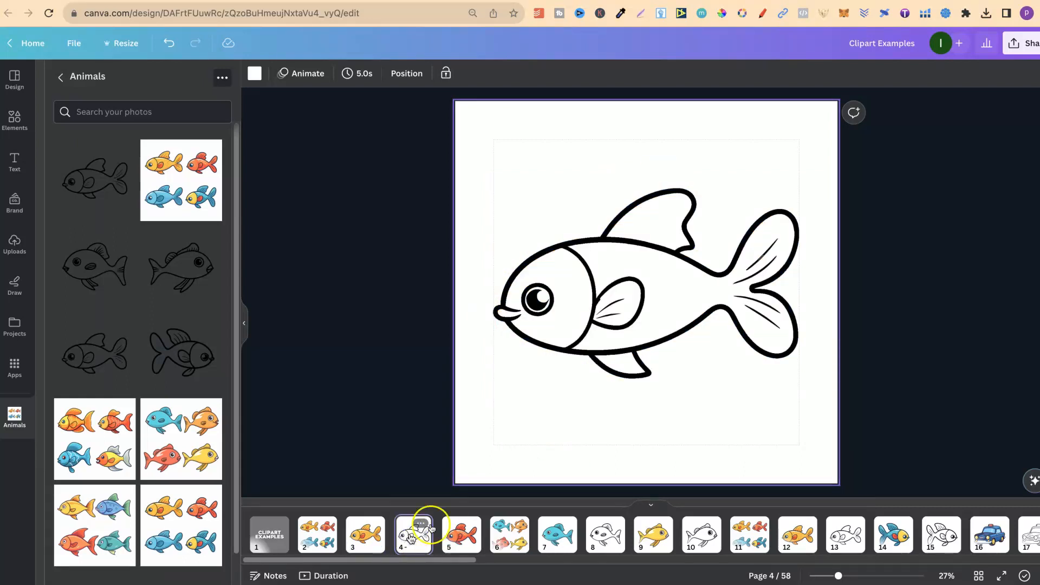
left_click(707, 407)
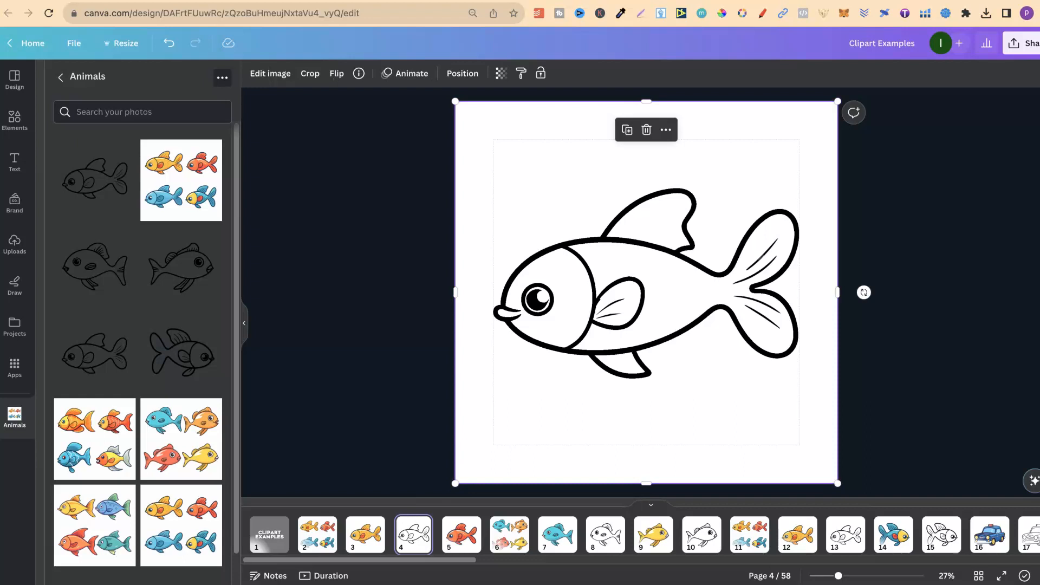
Review the Midjourney source image against the Canva fish pages 3 and 4, and return to the Cloudorka fish counting worksheet
left_click(512, 1)
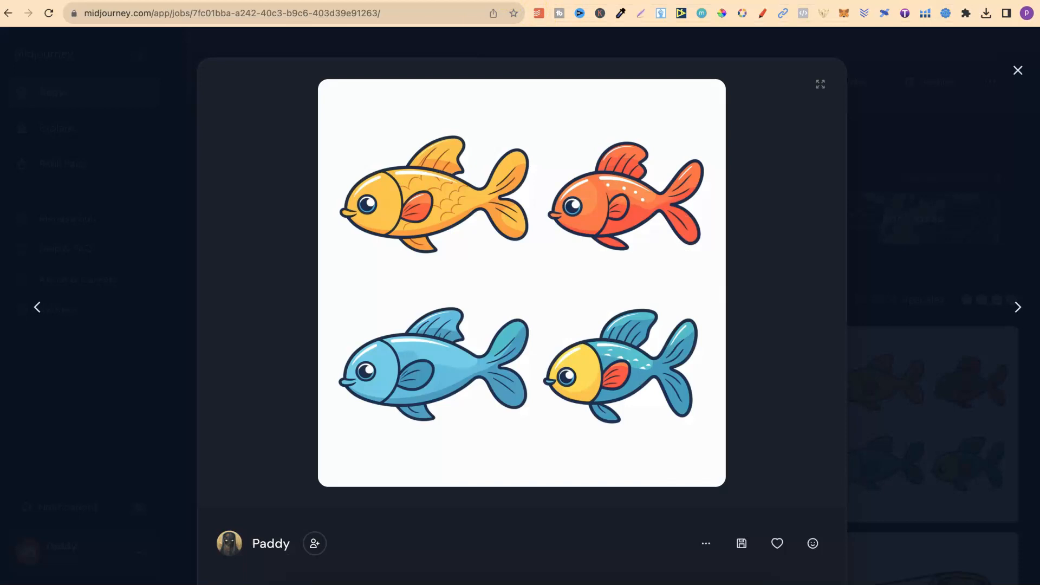
left_click(399, 1)
left_click(418, 518)
key("Left")
key("Right")
key("Left")
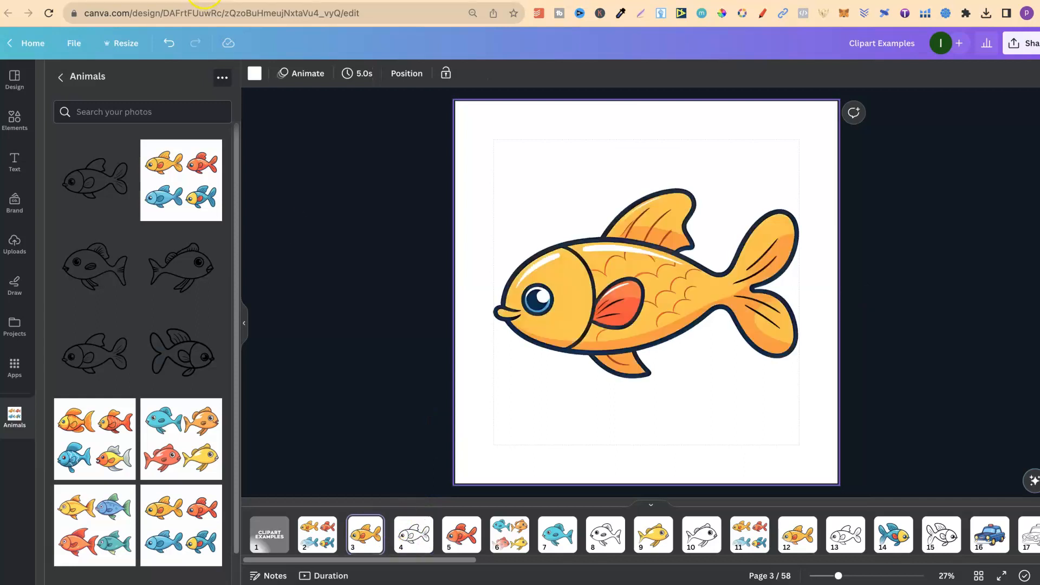
left_click(498, 1)
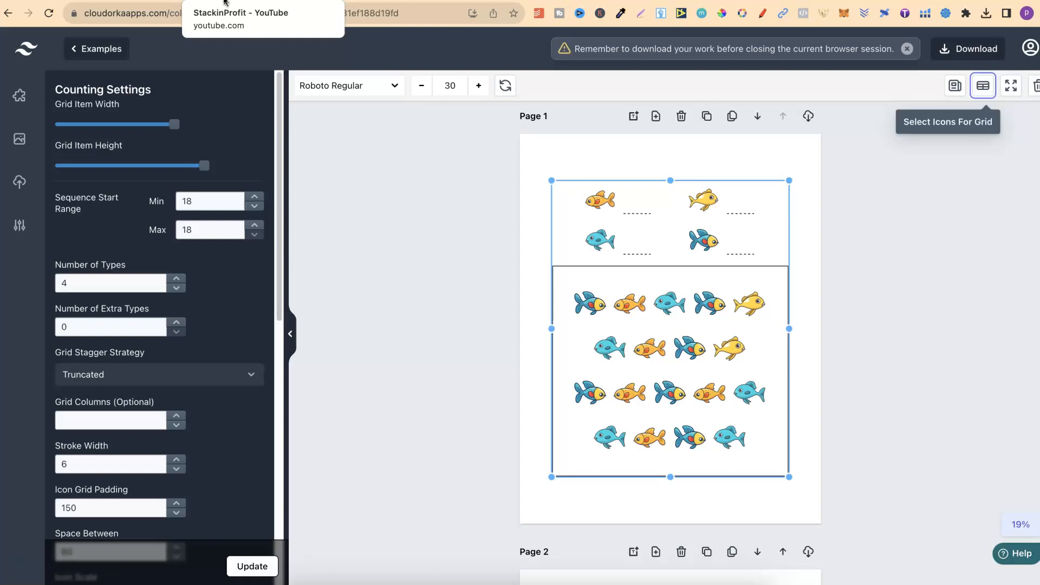
left_click(223, 5)
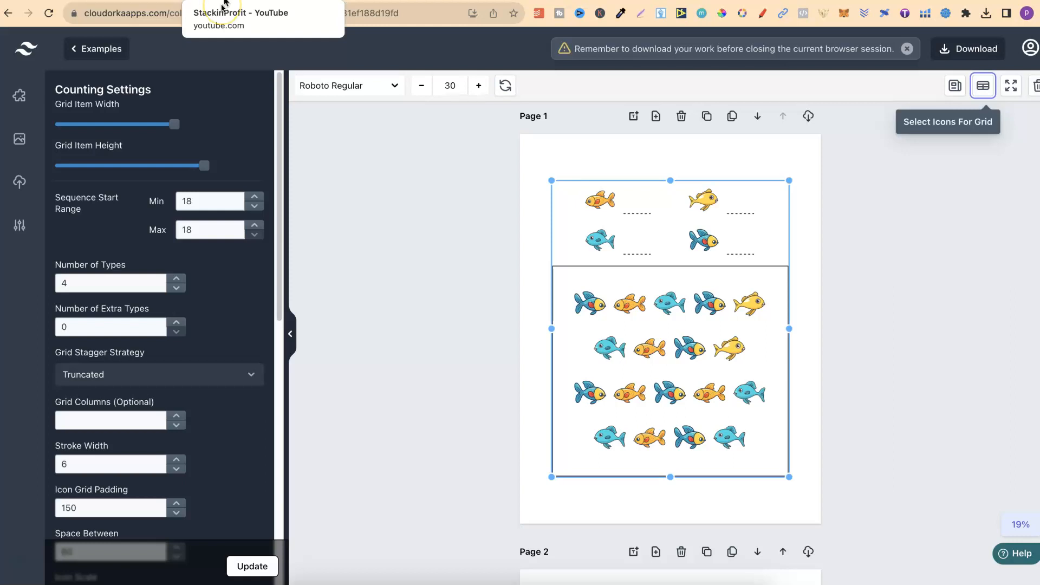